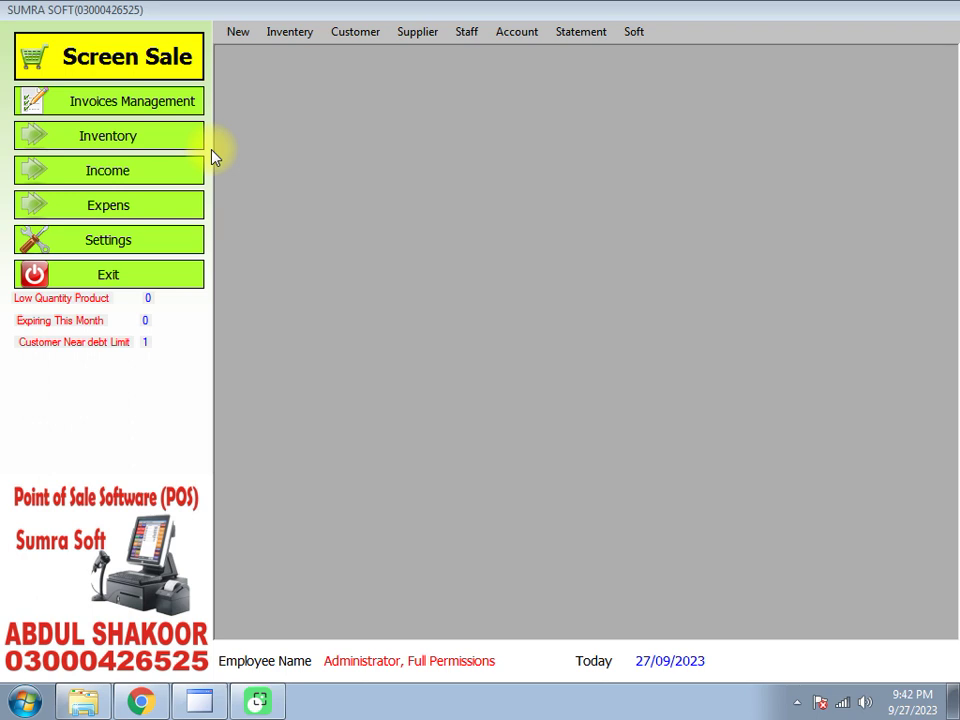
- Start a new invoice on the sale screen and enter "p" as the item name
{"action": "left_click", "coordinate": [163, 67]}
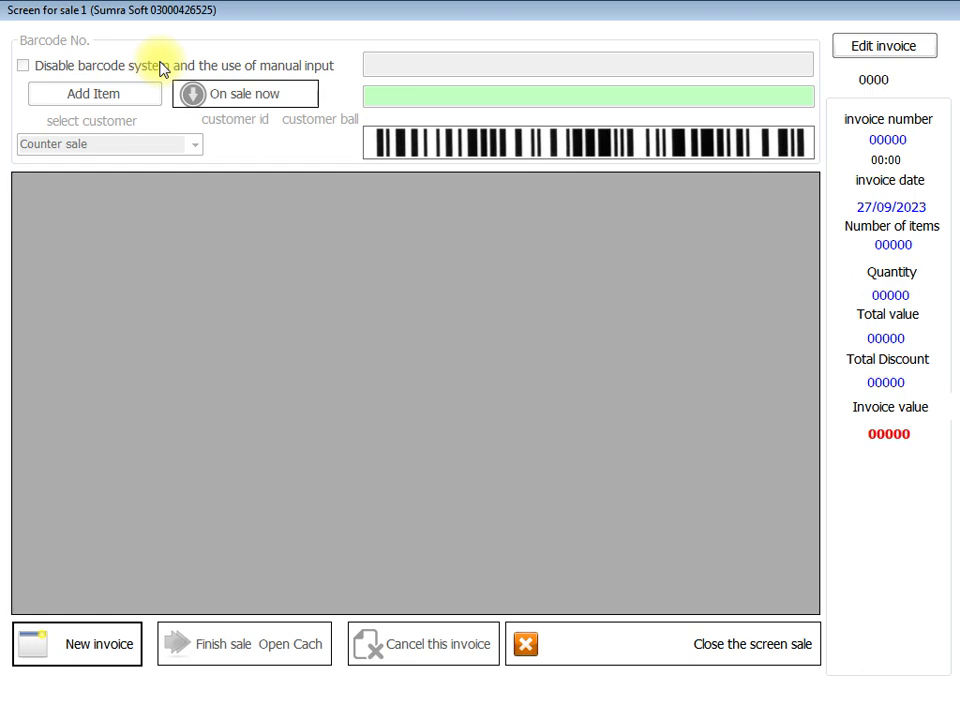
{"action": "key", "text": "Return"}
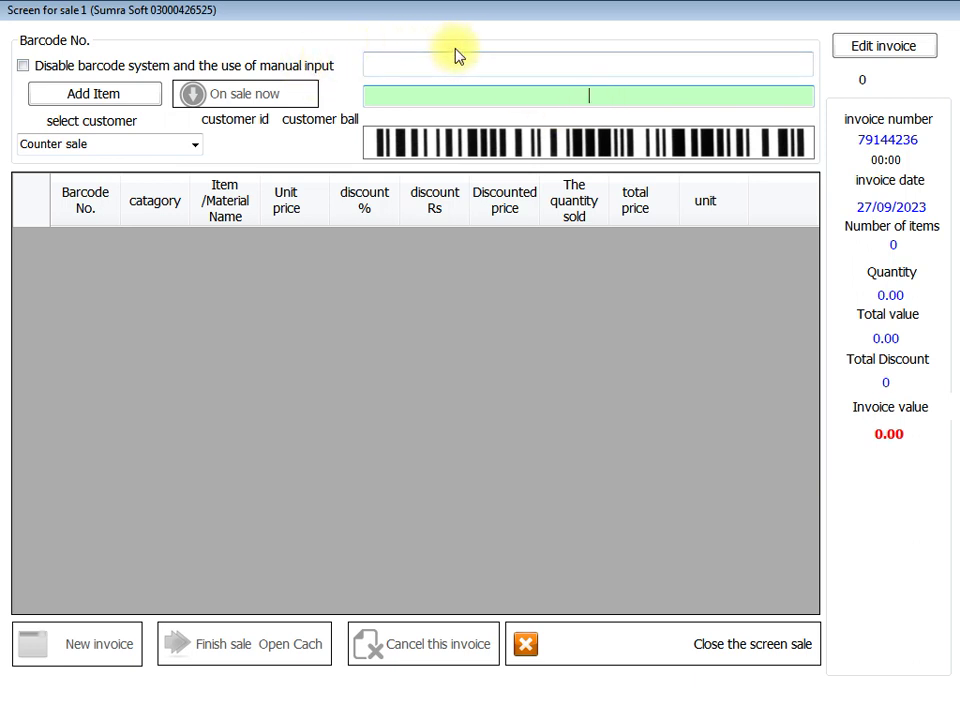
{"action": "left_click", "coordinate": [392, 75]}
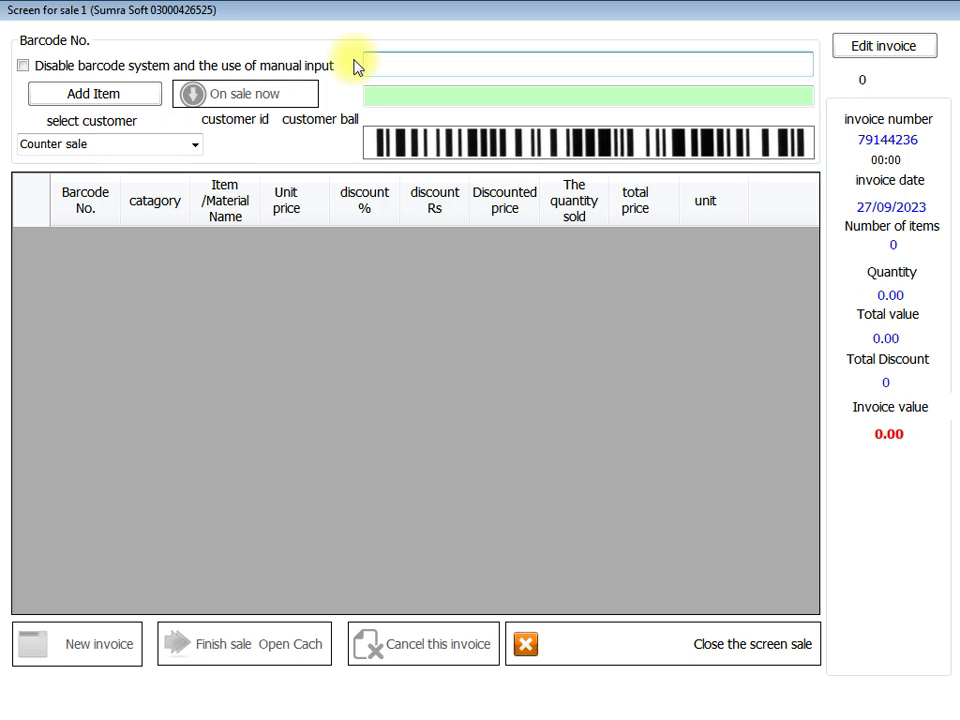
{"action": "type", "text": "p"}
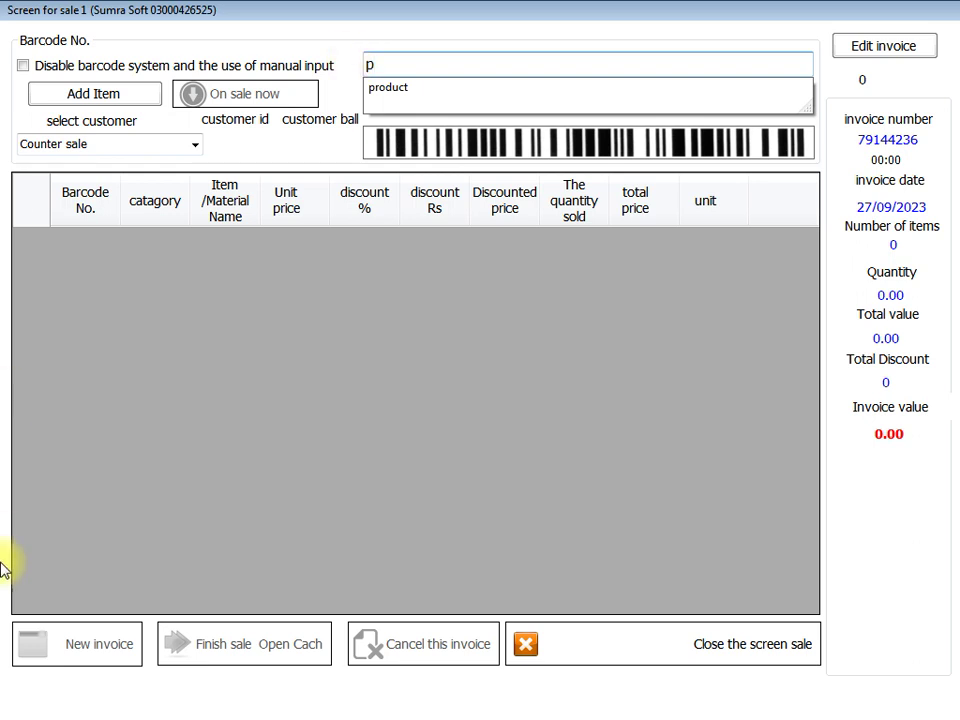
- Search the material selection list for "d" and close it without picking an item
{"action": "key", "text": "Return"}
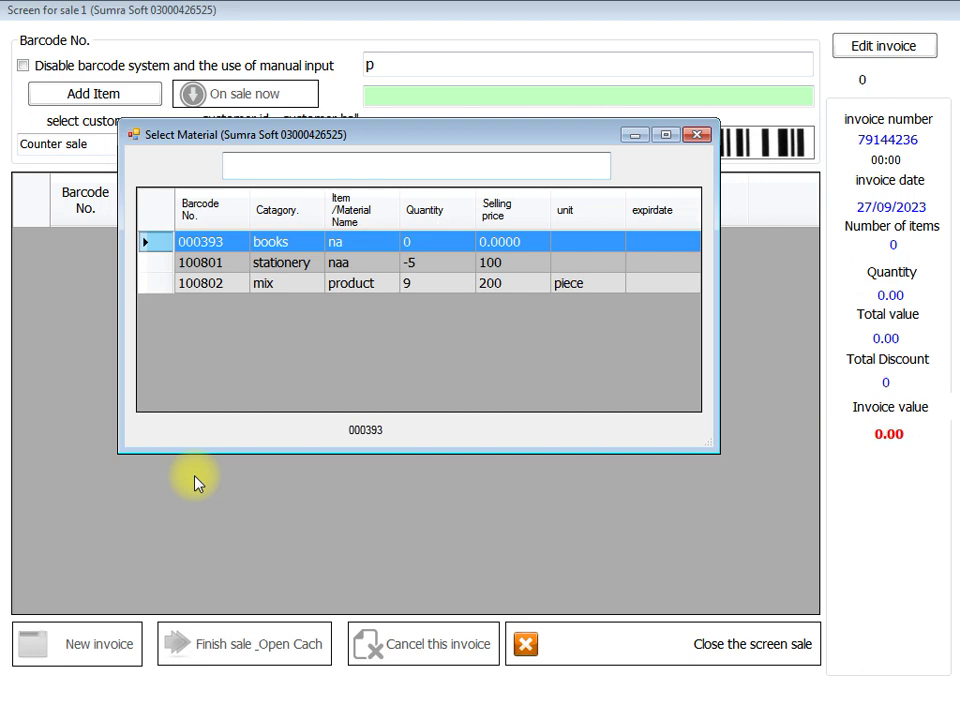
{"action": "type", "text": "d"}
{"action": "key", "text": "Return"}
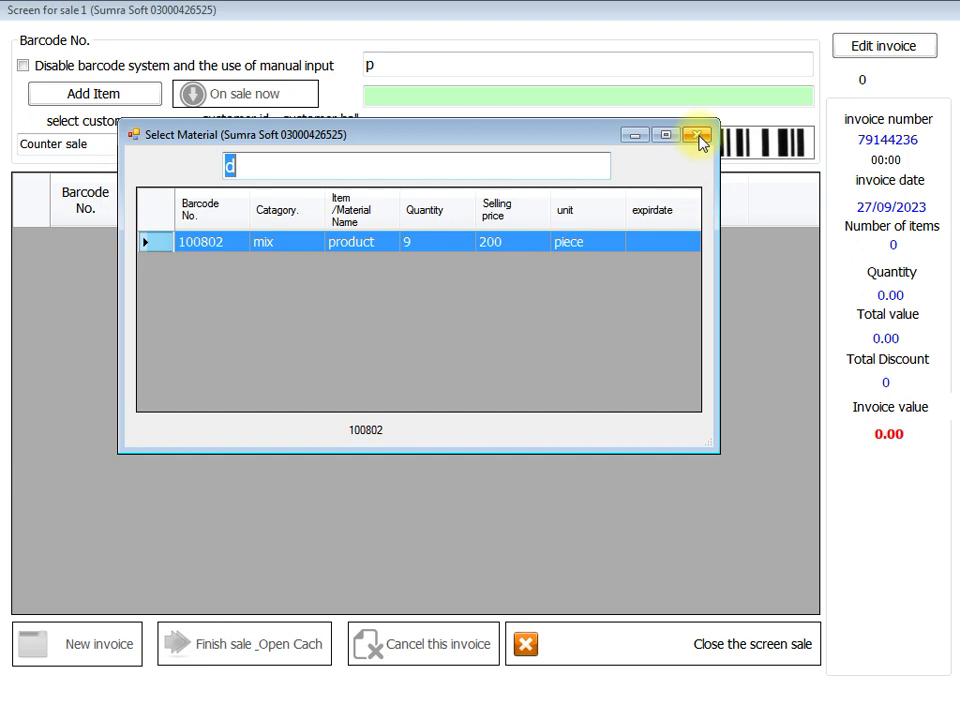
{"action": "left_click", "coordinate": [698, 136]}
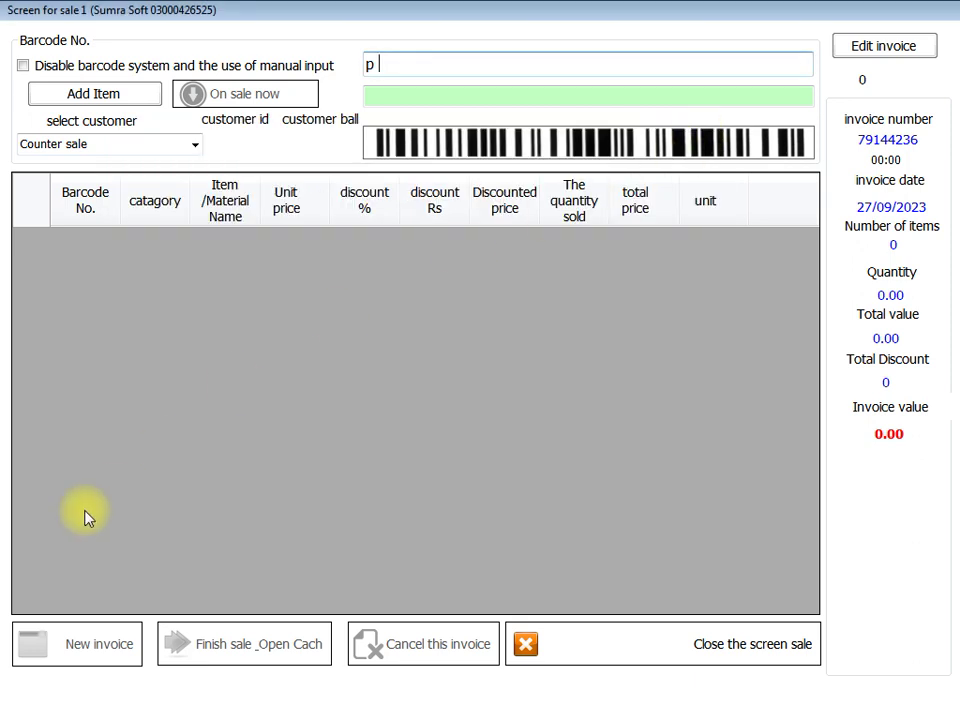
- Add the suggested item "product" to the invoice
{"action": "key", "text": "Down"}
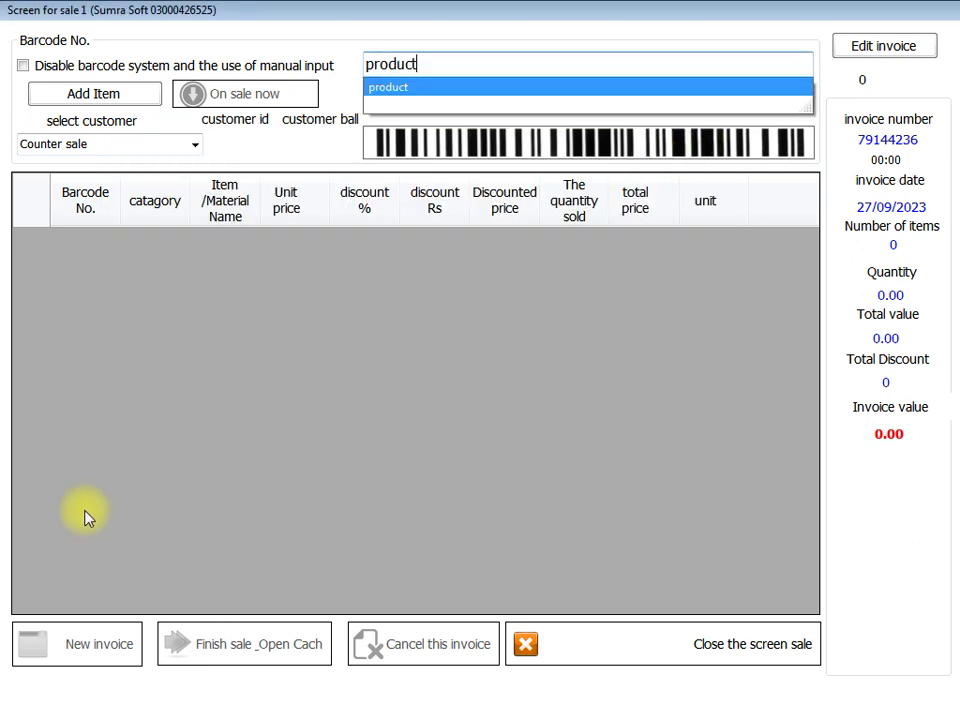
{"action": "key", "text": "Return"}
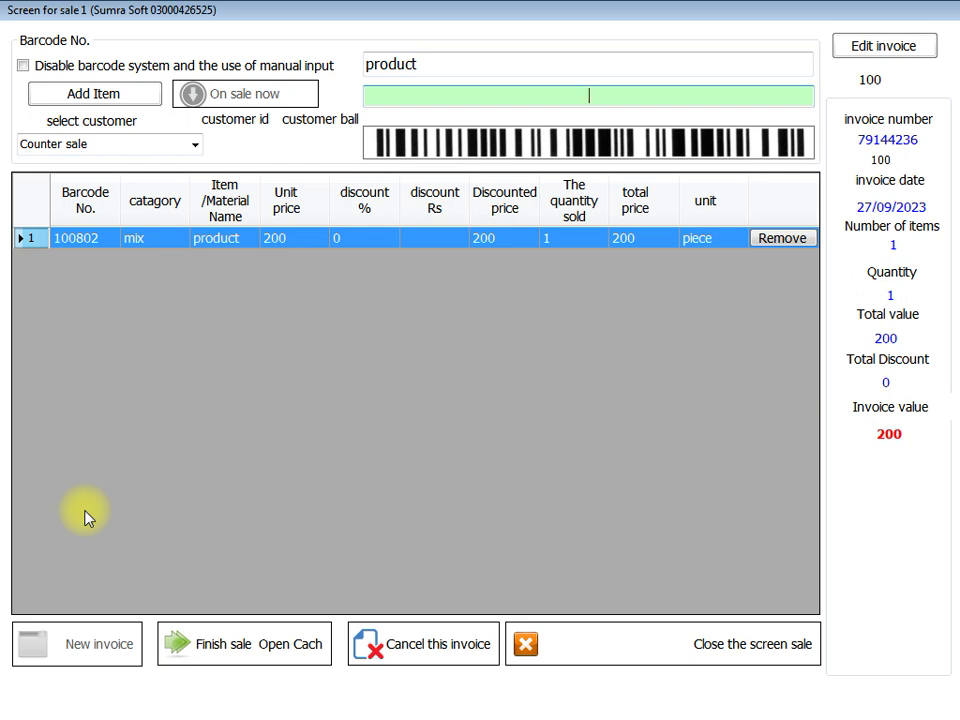
- Proceed to end the sale, with a discount of 50 and a received amount of 150
{"action": "key", "text": "Return"}
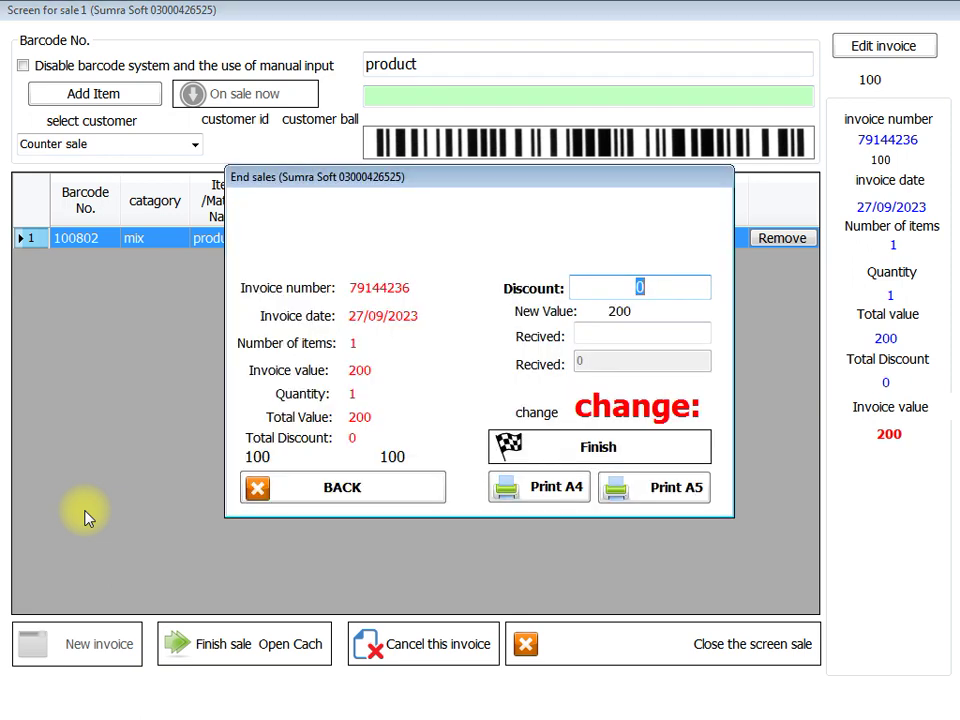
{"action": "type", "text": "50"}
{"action": "key", "text": "Return"}
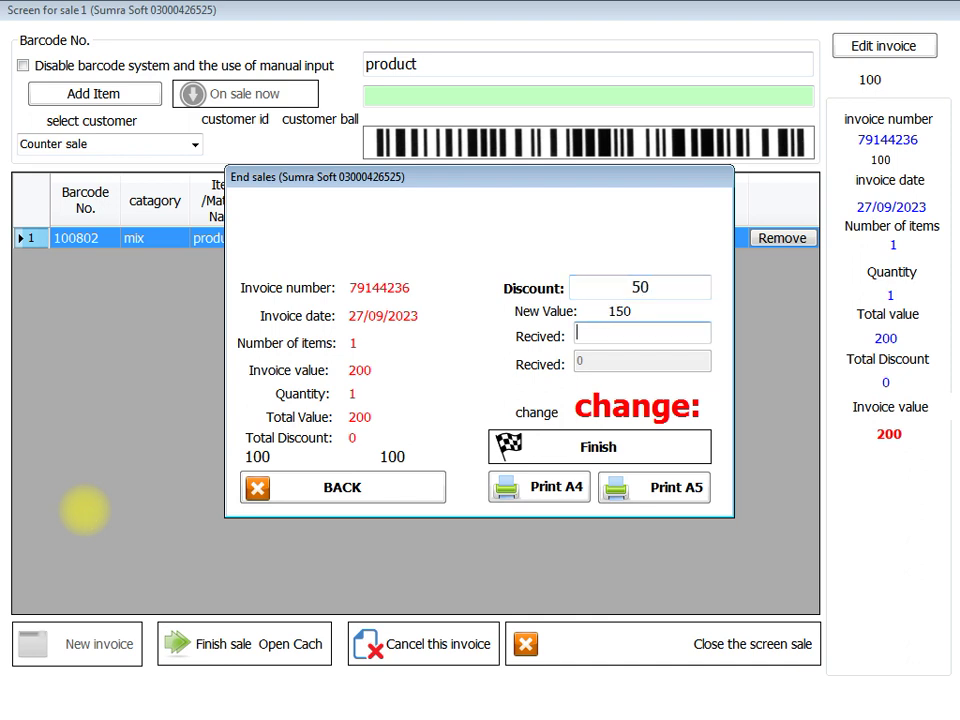
{"action": "type", "text": "150"}
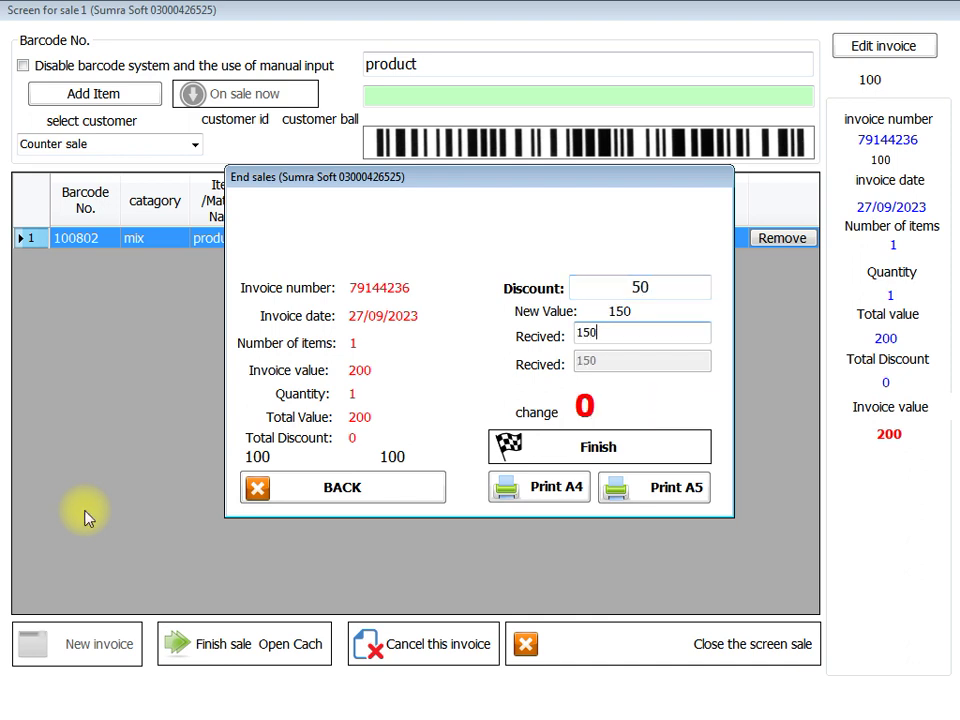
- Replace the received amount with 500
{"action": "key", "text": "BackSpace"}
{"action": "key", "text": "BackSpace"}
{"action": "key", "text": "BackSpace"}
{"action": "type", "text": "500"}
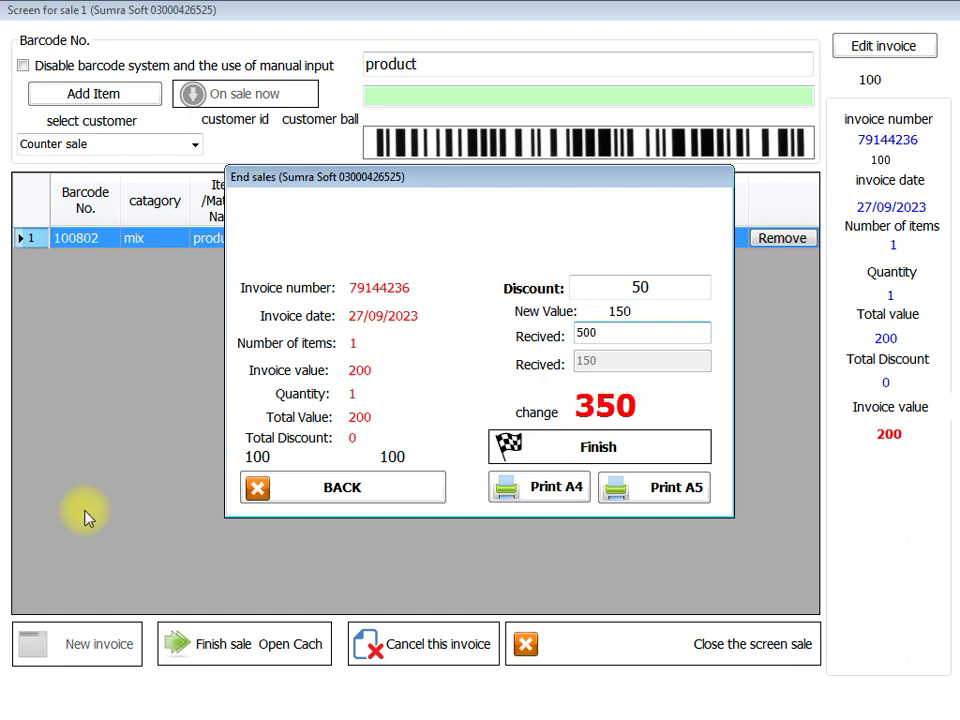
- Clear the received amount, return to the invoice without finishing the sale, and remove the "product" item
{"action": "key", "text": "BackSpace"}
{"action": "key", "text": "BackSpace"}
{"action": "key", "text": "BackSpace"}
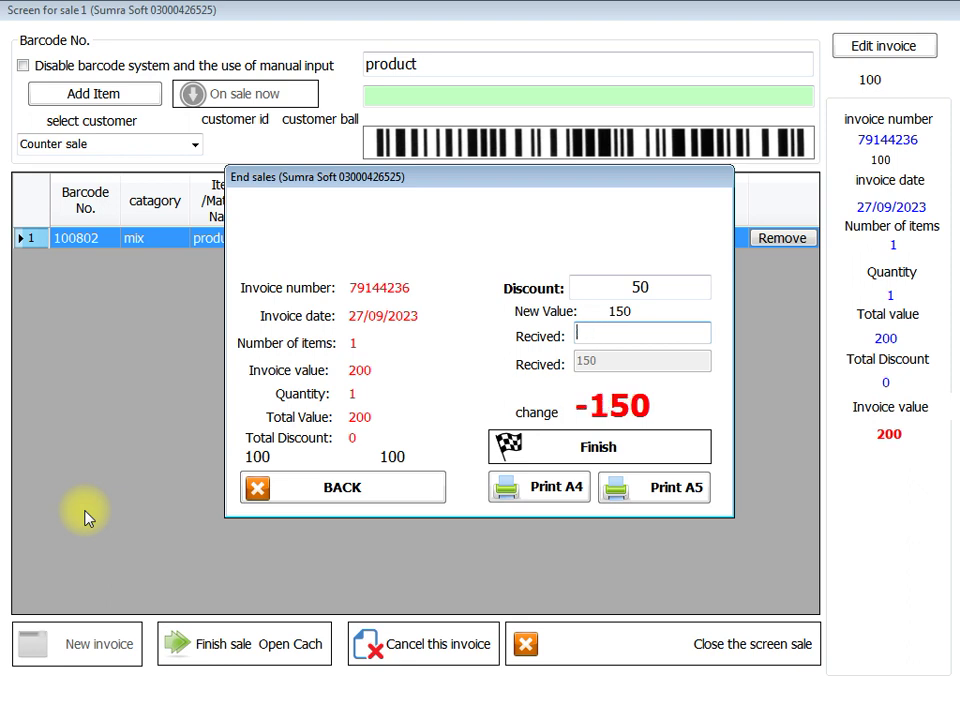
{"action": "left_click", "coordinate": [357, 497]}
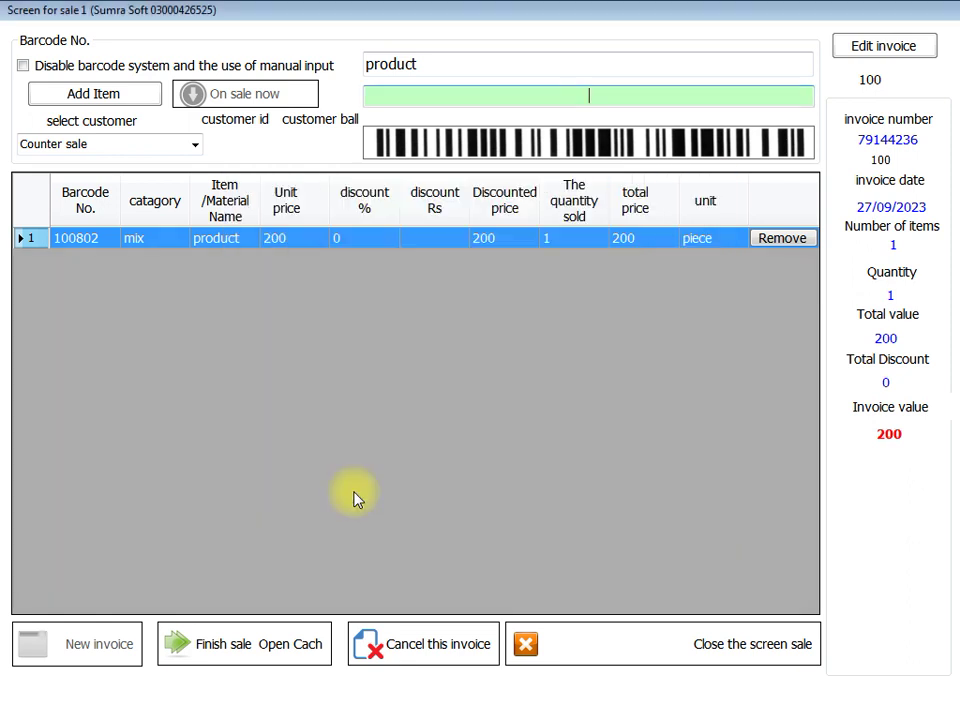
{"action": "key", "text": "Delete"}
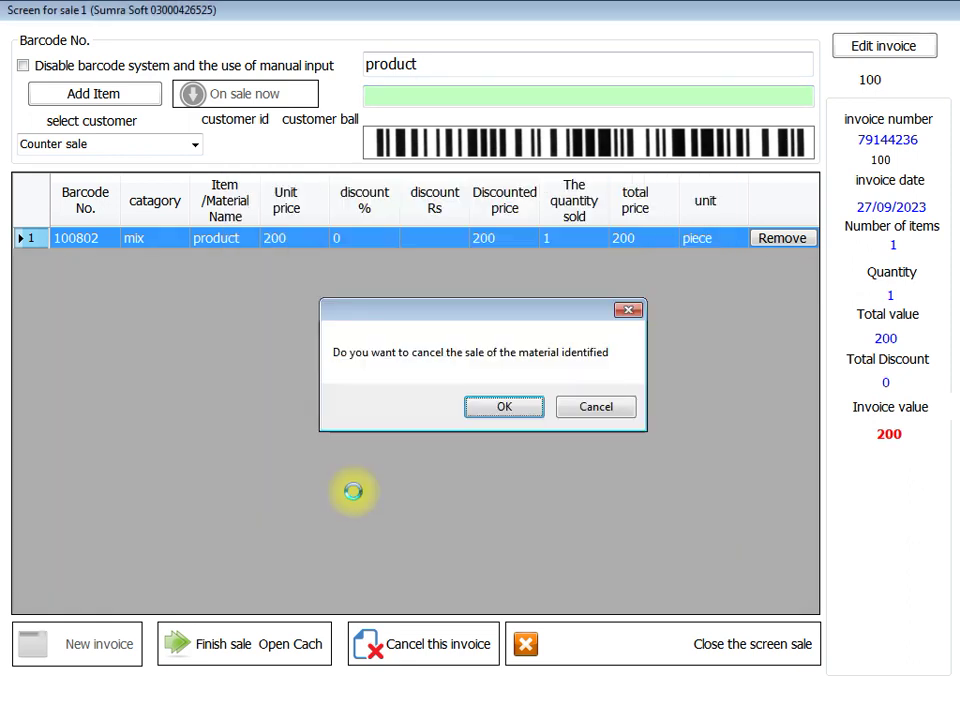
{"action": "key", "text": "Return"}
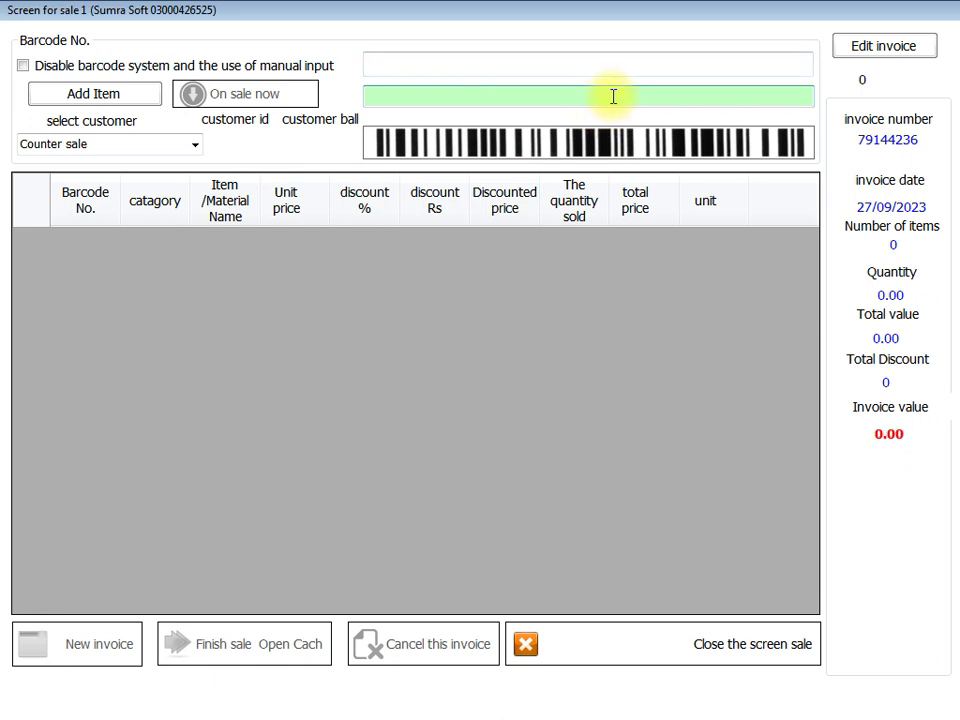
- Try to add an item to the invoice with barcode 12
{"action": "type", "text": "12"}
{"action": "key", "text": "Return"}
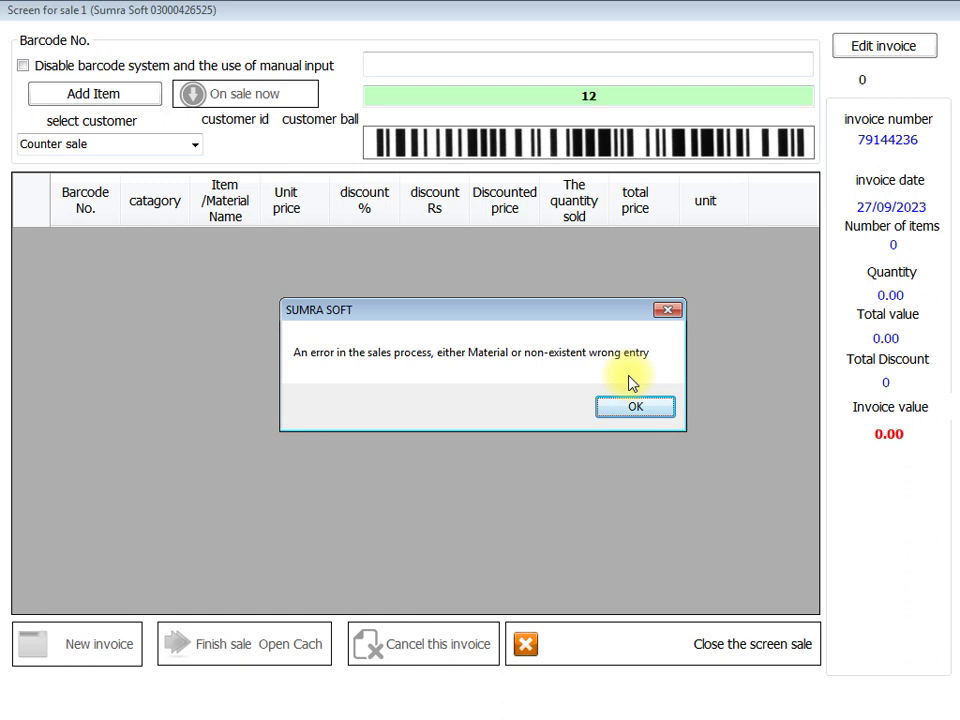
{"action": "left_click", "coordinate": [647, 409]}
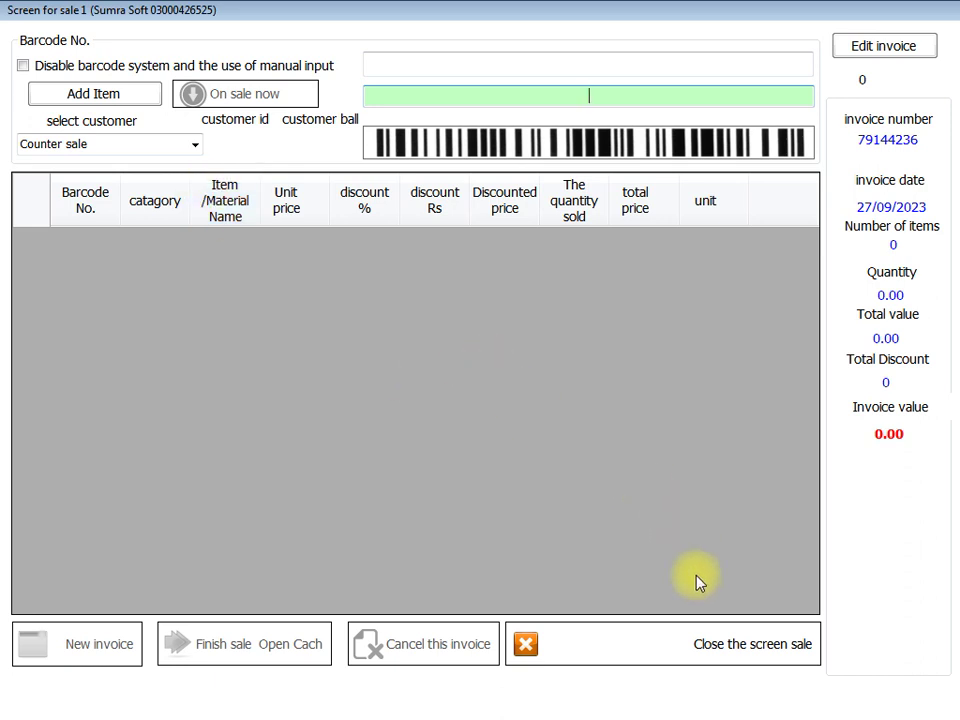
- Leave the sale screen and look up the barcode of "product" in the stock detail list
{"action": "left_click", "coordinate": [671, 645]}
{"action": "left_click", "coordinate": [290, 32]}
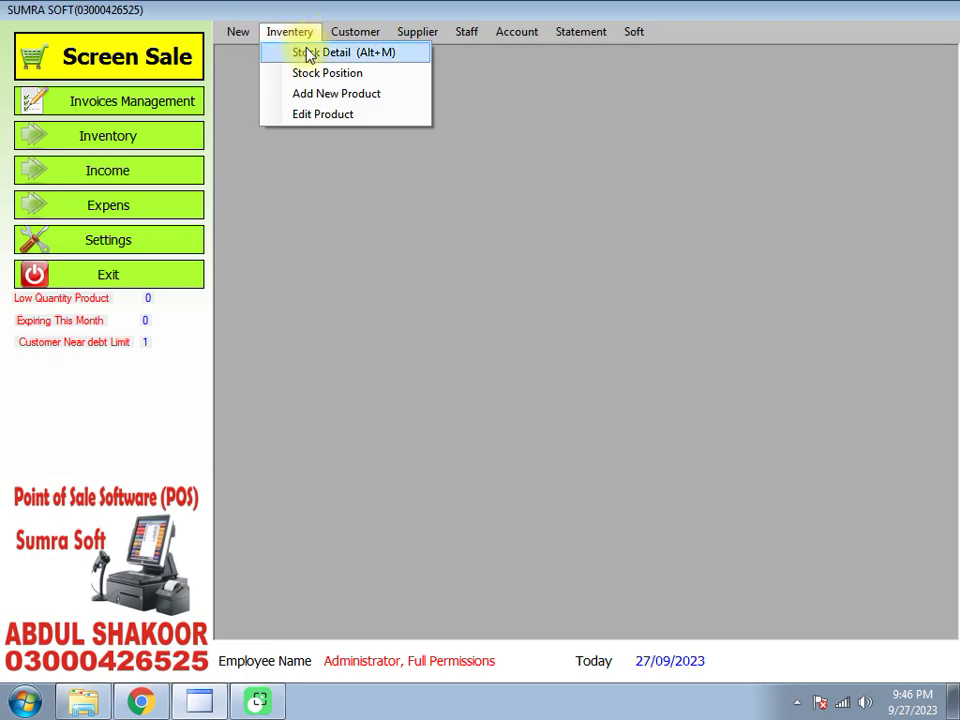
{"action": "left_click", "coordinate": [306, 51]}
{"action": "left_click", "coordinate": [366, 268]}
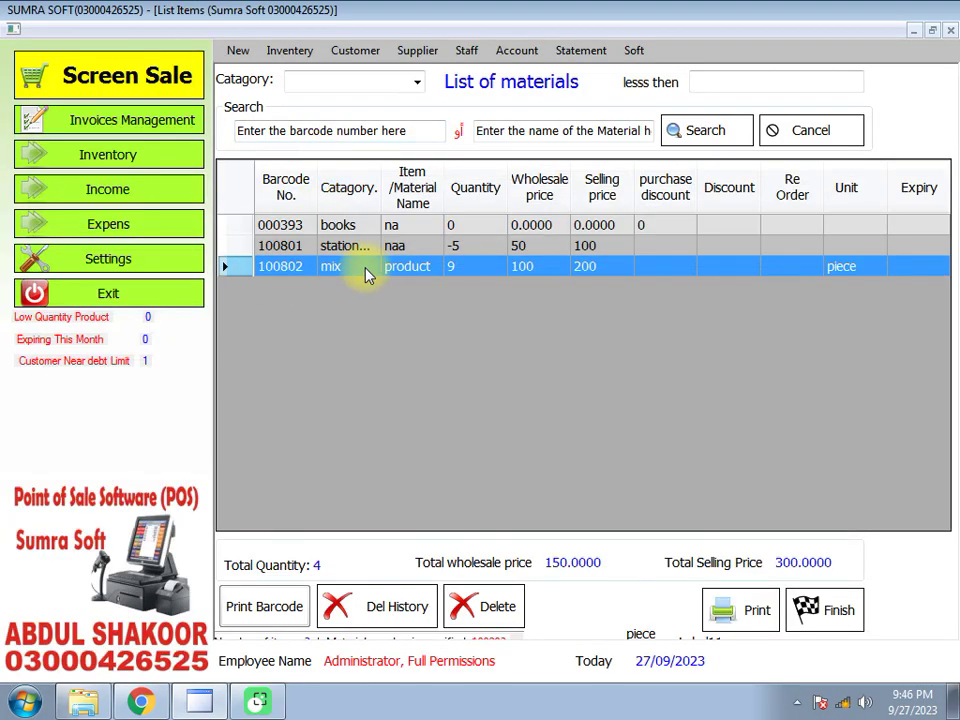
{"action": "left_click", "coordinate": [825, 614]}
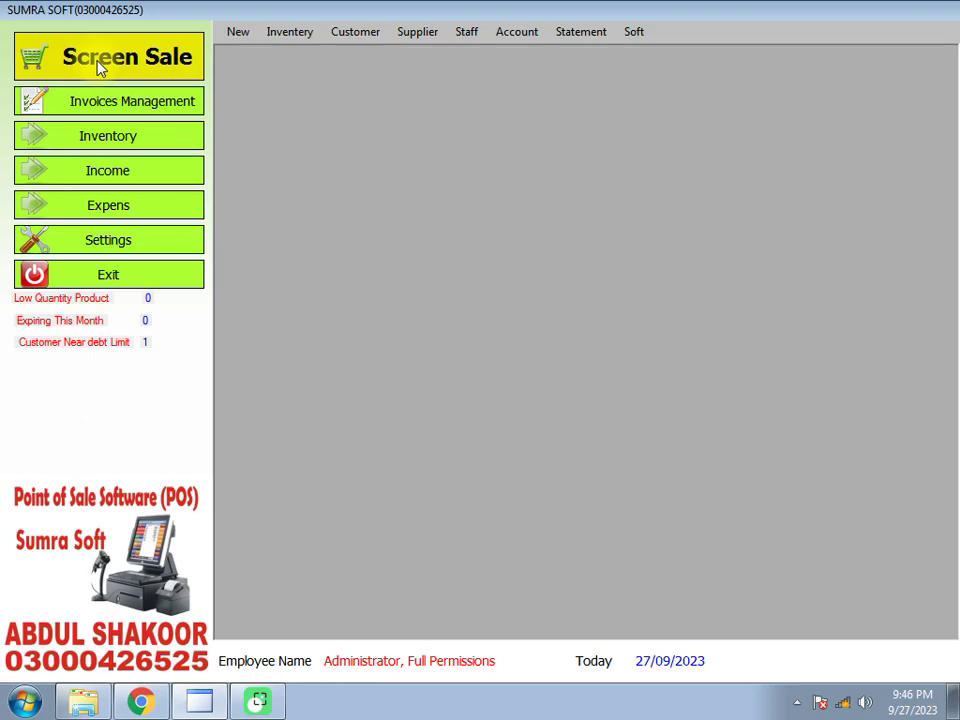
- Reopen the sale screen and start another new invoice
{"action": "left_click", "coordinate": [99, 66]}
{"action": "left_click", "coordinate": [86, 642]}
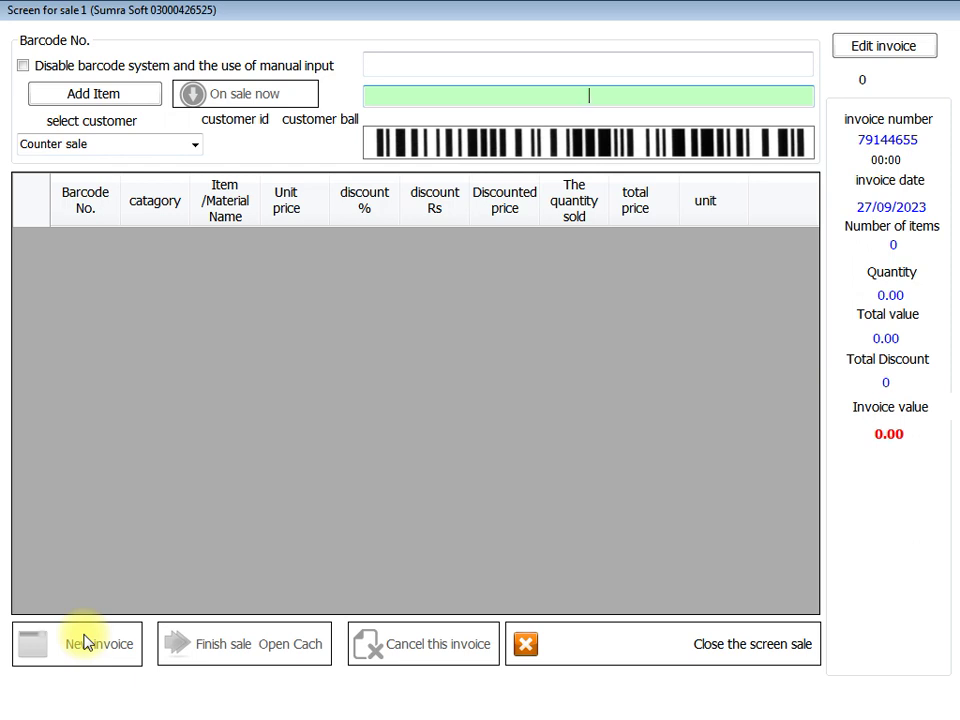
- Disable the barcode system in favour of manual input and switch it back on
{"action": "key", "text": "alt+d"}
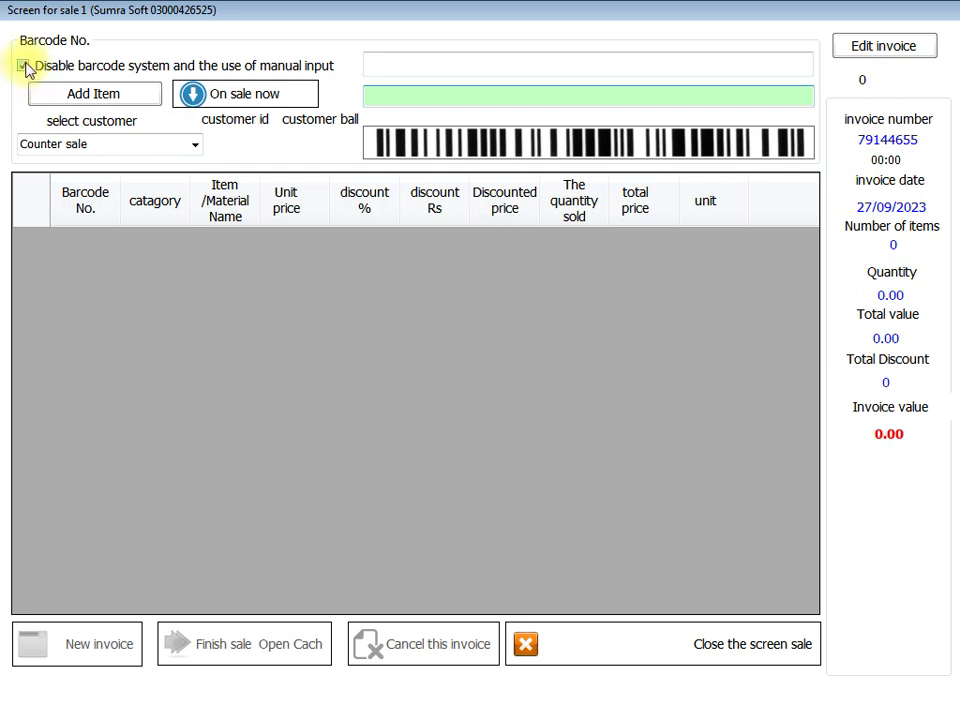
{"action": "key", "text": "shift+Tab"}
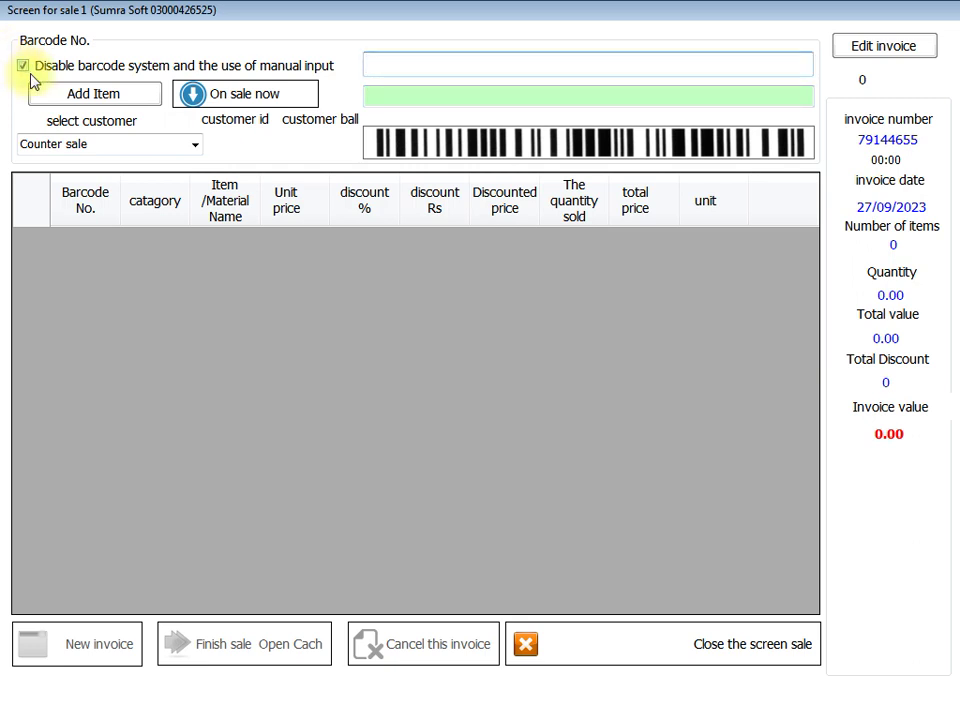
{"action": "left_click", "coordinate": [31, 75]}
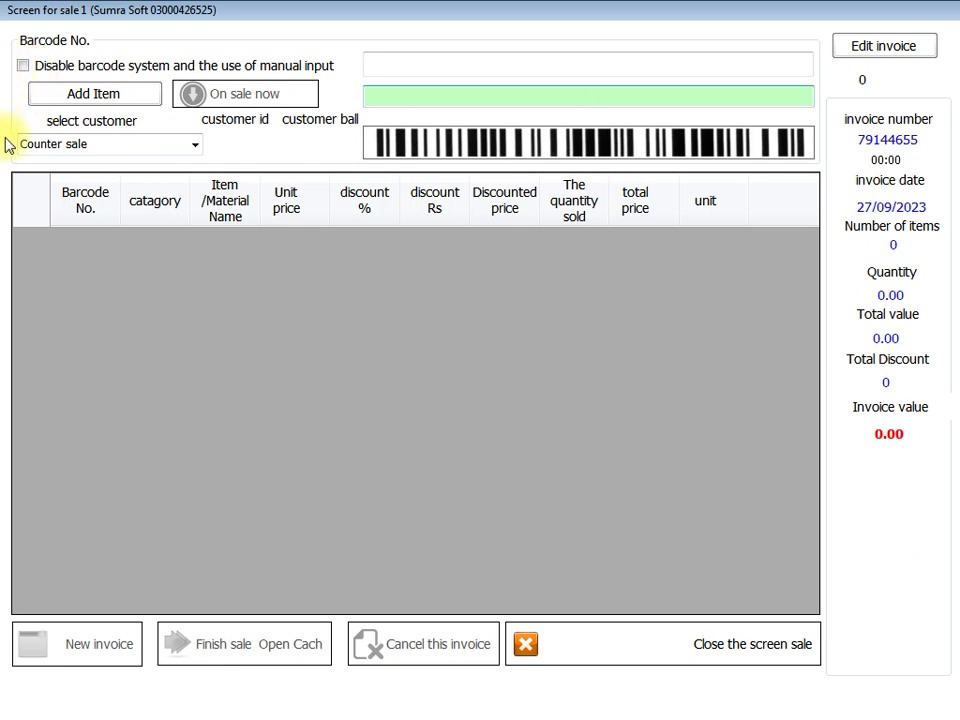
- Enable manual input and add the item with barcode 100802 to the invoice
{"action": "key", "text": "alt+d"}
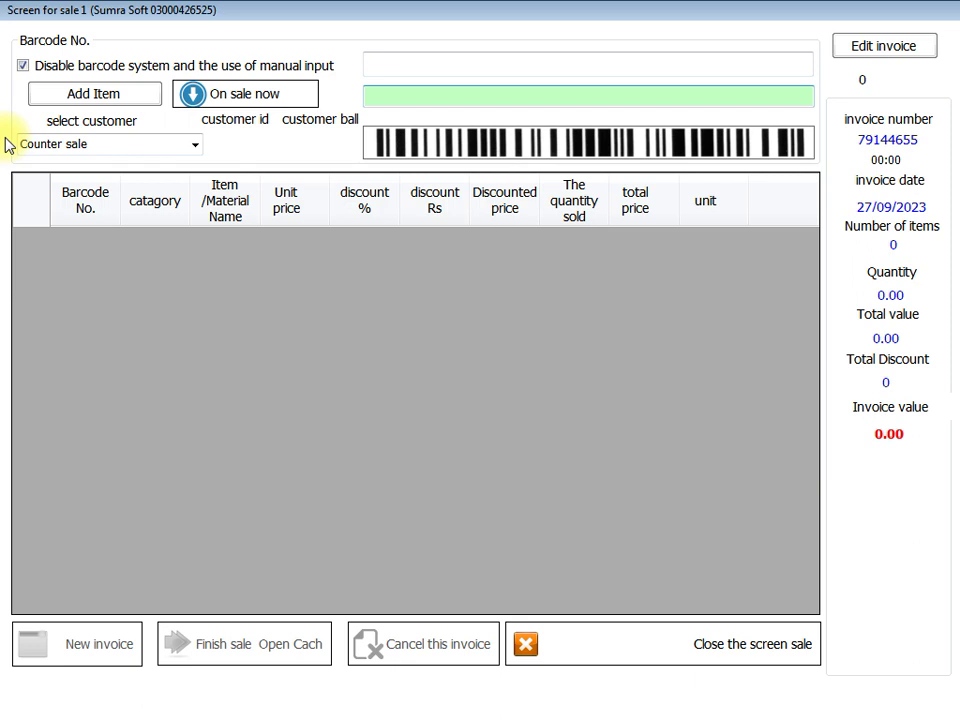
{"action": "type", "text": "100802"}
{"action": "key", "text": "Return"}
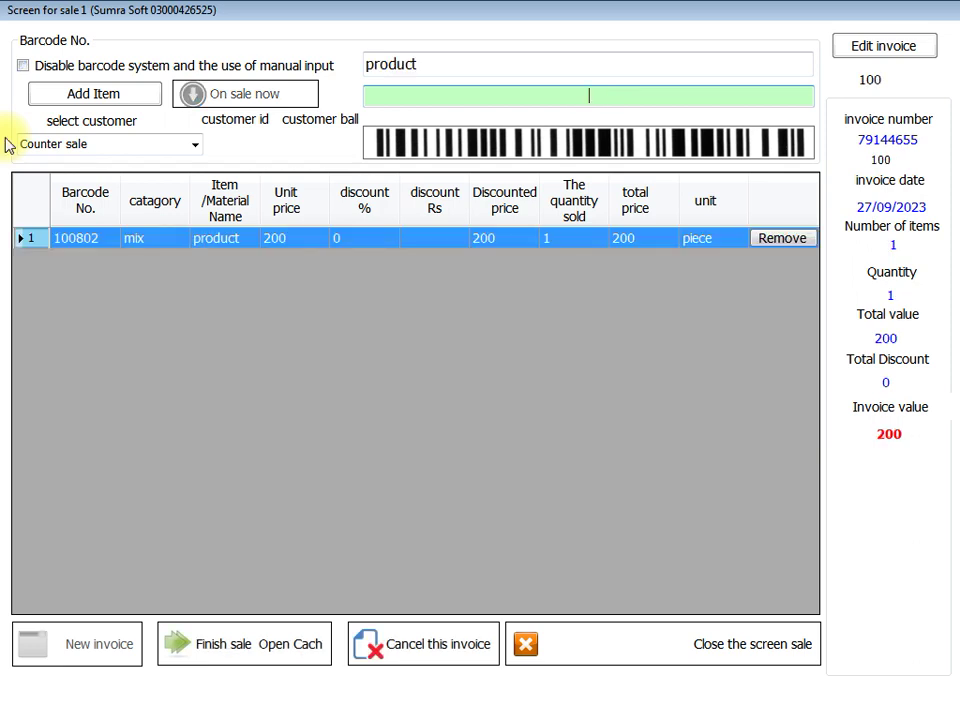
- Open the sale-ending dialog, go back without finishing, and remove the item from the invoice
{"action": "key", "text": "Return"}
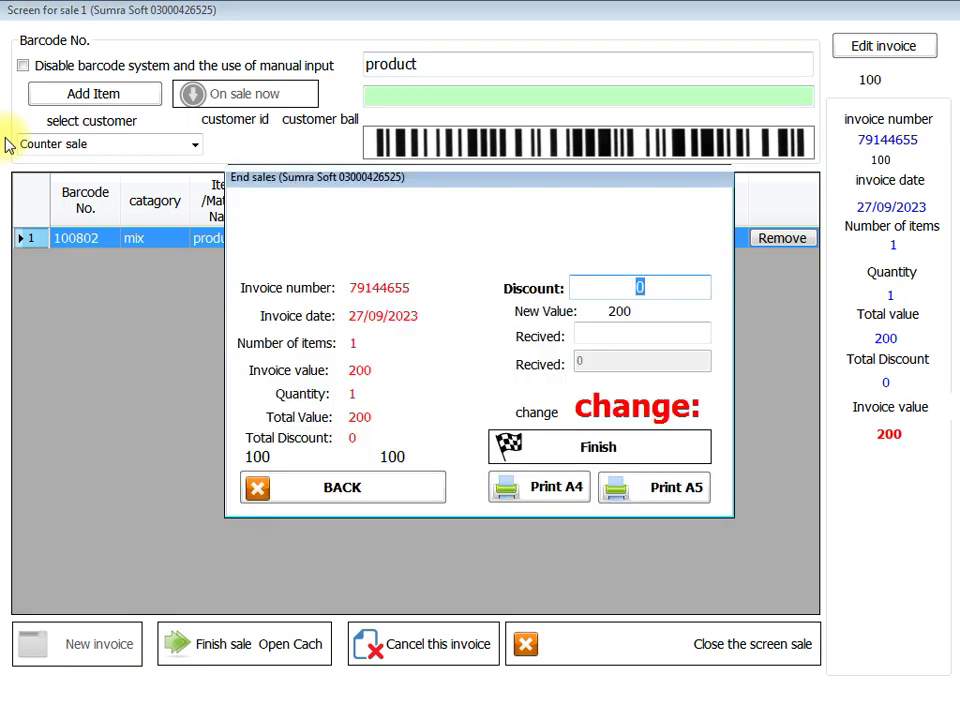
{"action": "key", "text": "Escape"}
{"action": "key", "text": "Delete"}
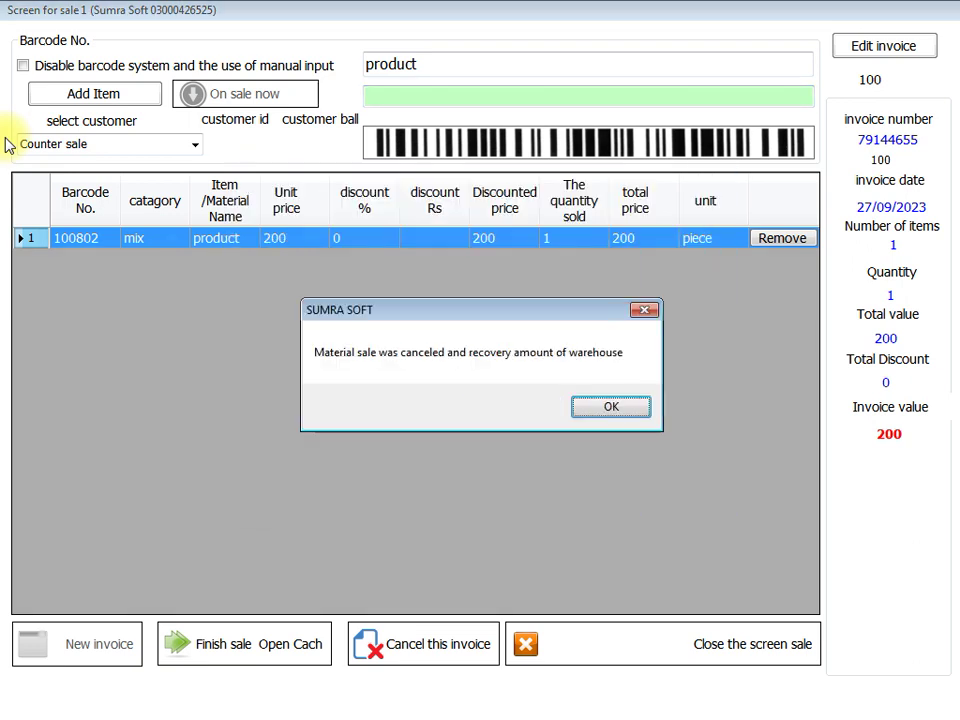
{"action": "key", "text": "Return"}
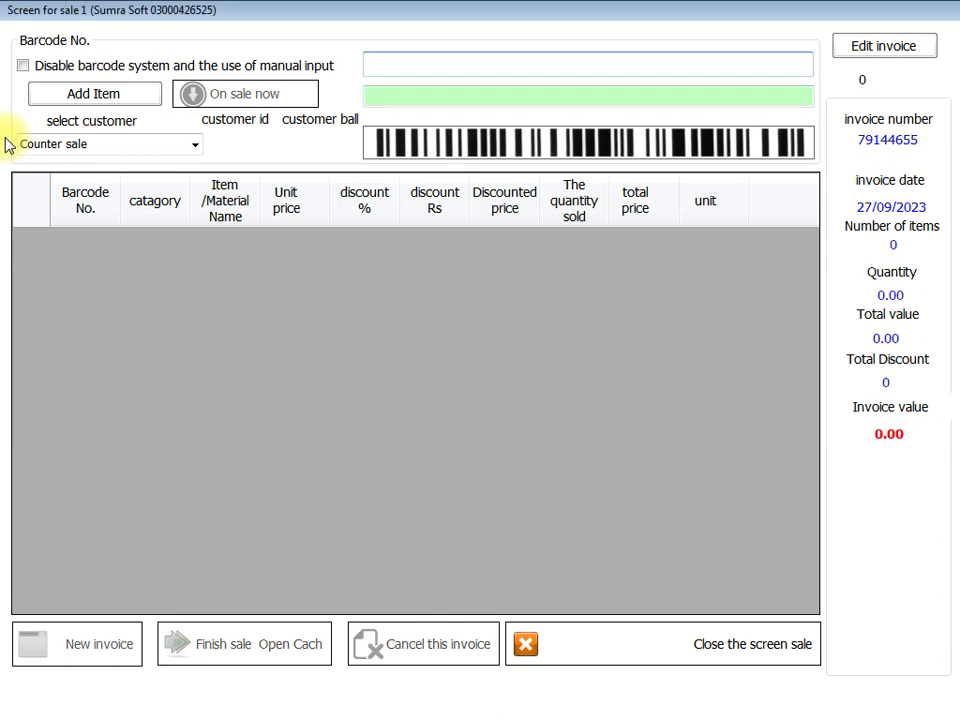
- Add "product" to the invoice by item name, and open the sale-ending dialog and return without finishing
{"action": "type", "text": "p"}
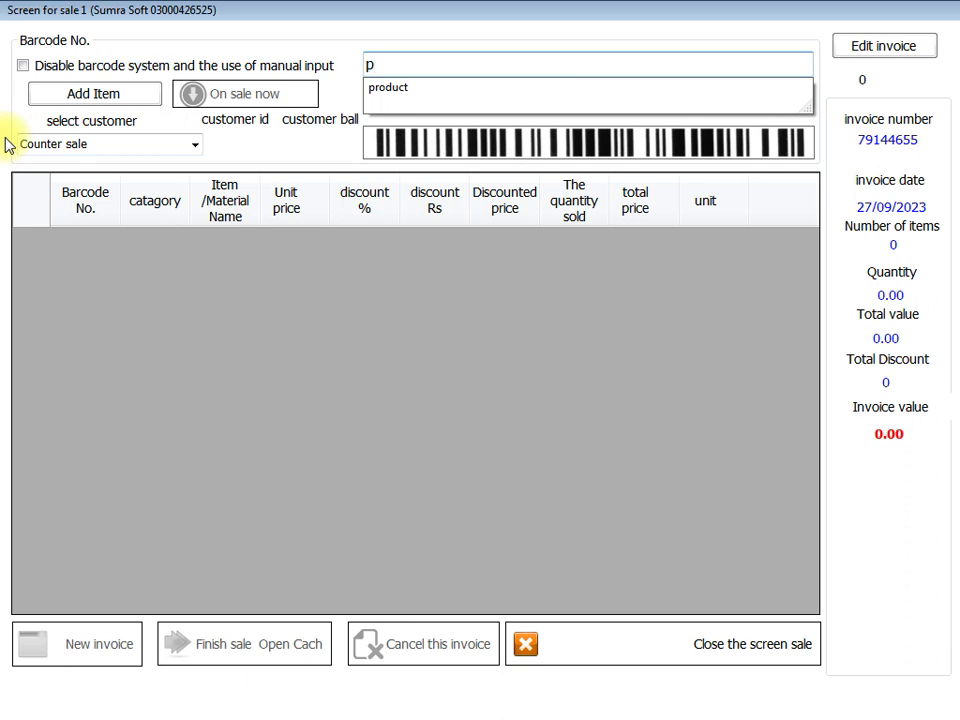
{"action": "key", "text": "Down"}
{"action": "key", "text": "Return"}
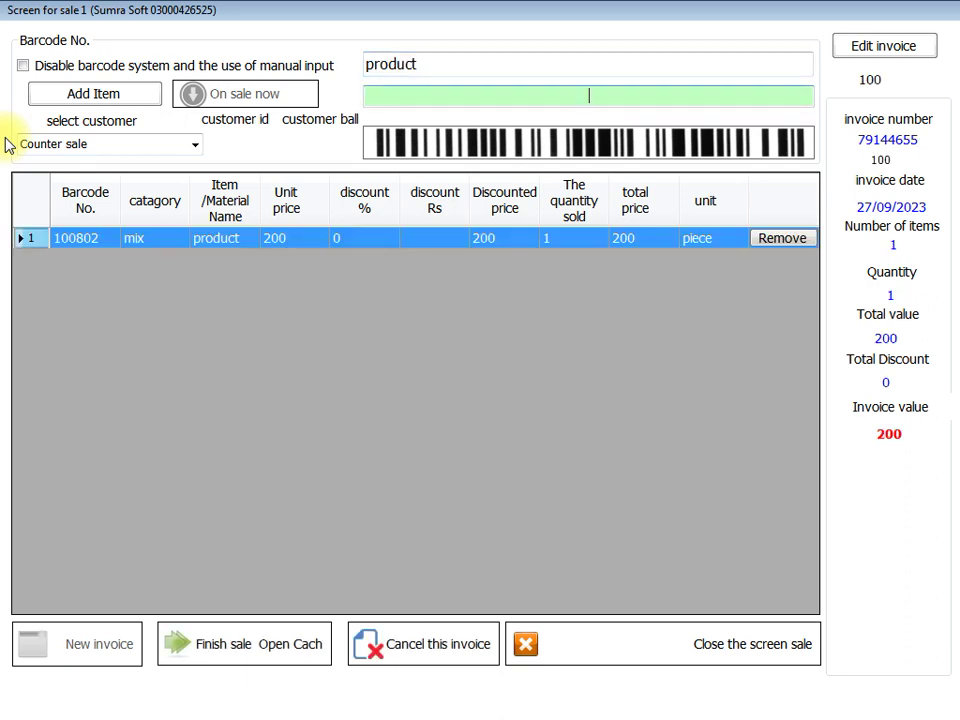
{"action": "key", "text": "Return"}
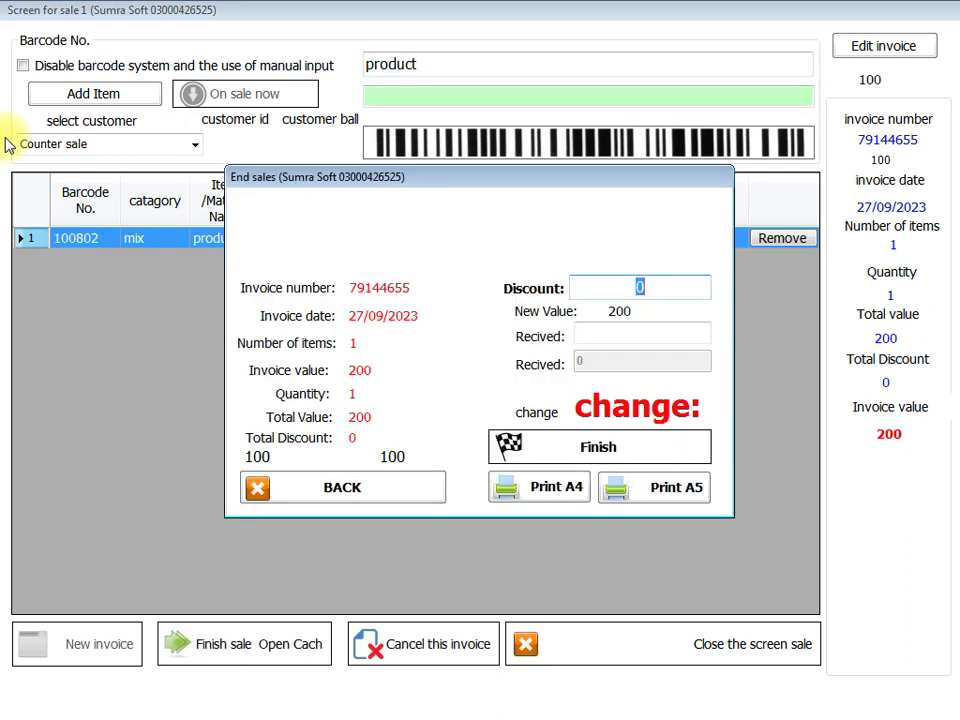
{"action": "key", "text": "Escape"}
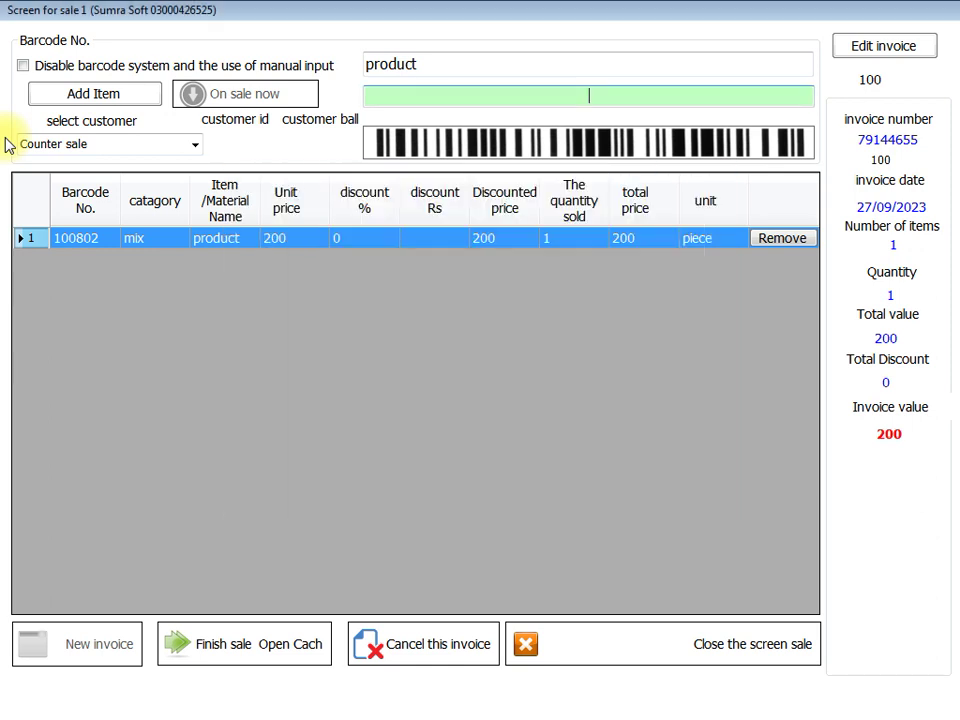
- Remove the item "product" from the invoice
{"action": "key", "text": "Delete"}
{"action": "key", "text": "Return"}
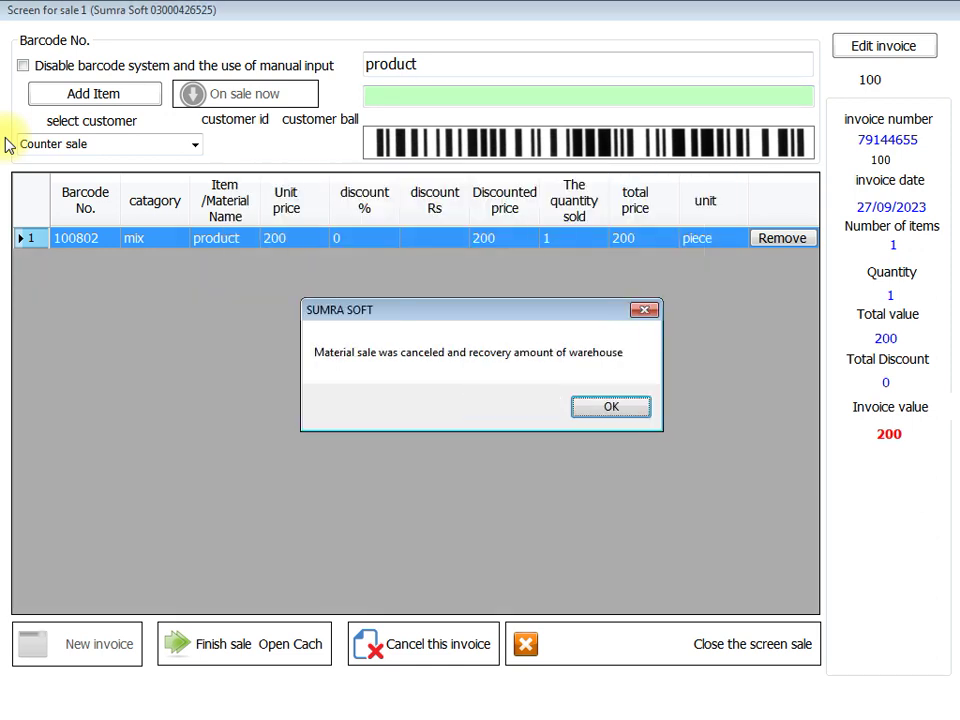
{"action": "key", "text": "Return"}
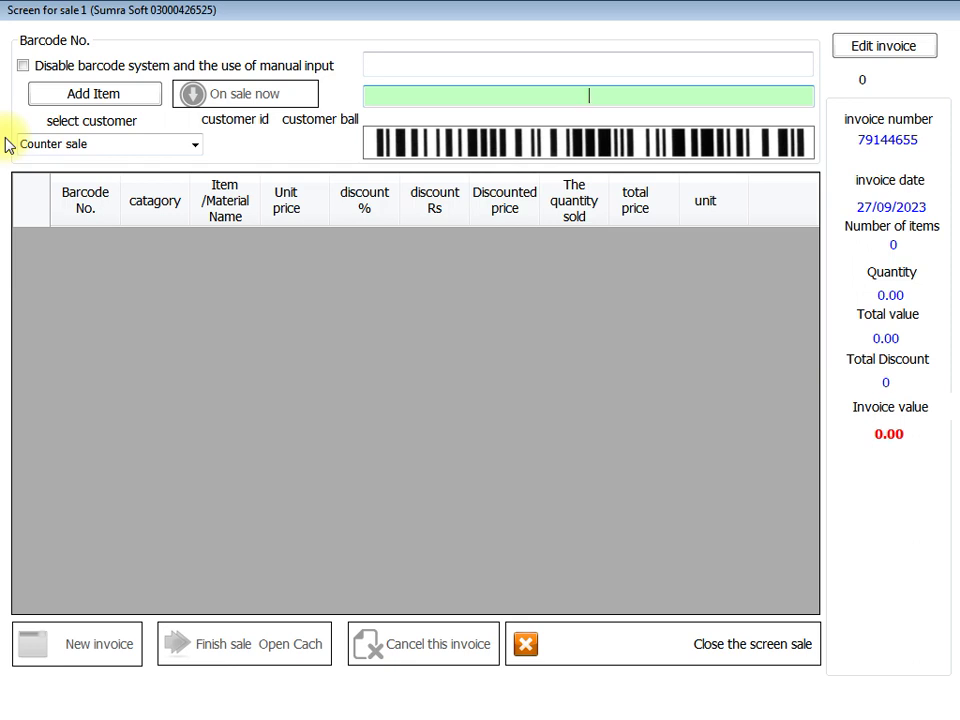
- Open the item selection list, filter it by "r", and add "product" to the invoice
{"action": "type", "text": "d"}
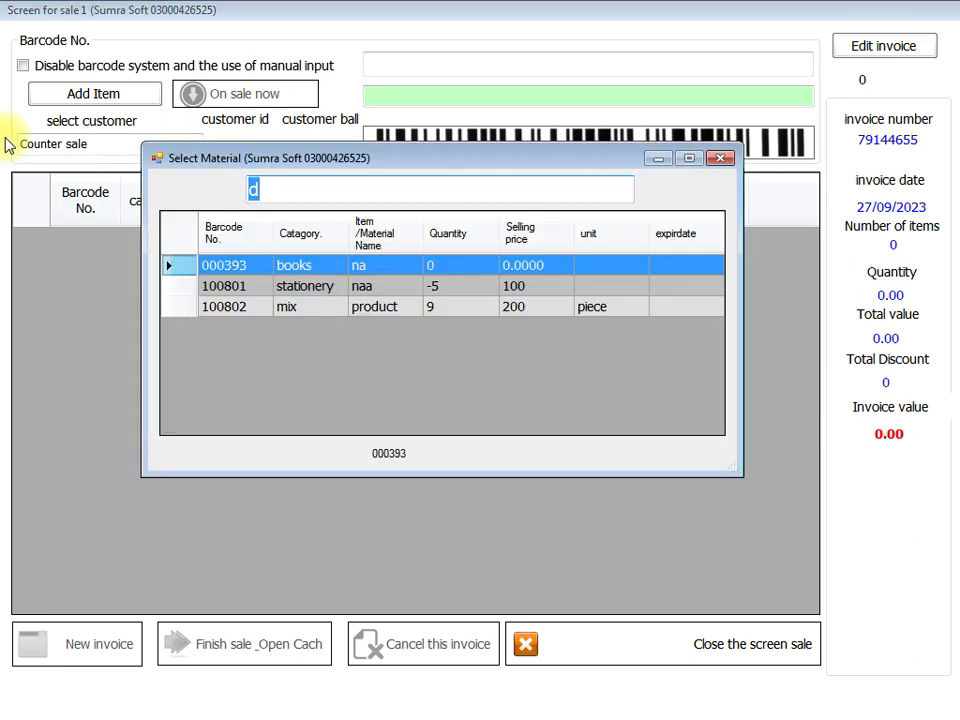
{"action": "key", "text": "BackSpace"}
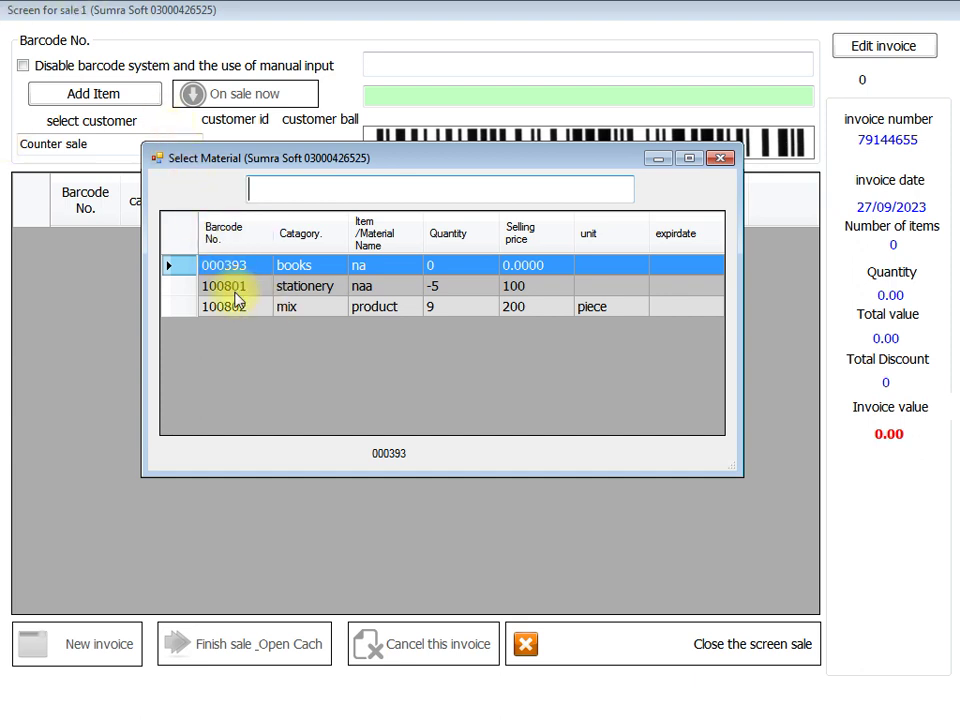
{"action": "type", "text": "r"}
{"action": "key", "text": "Return"}
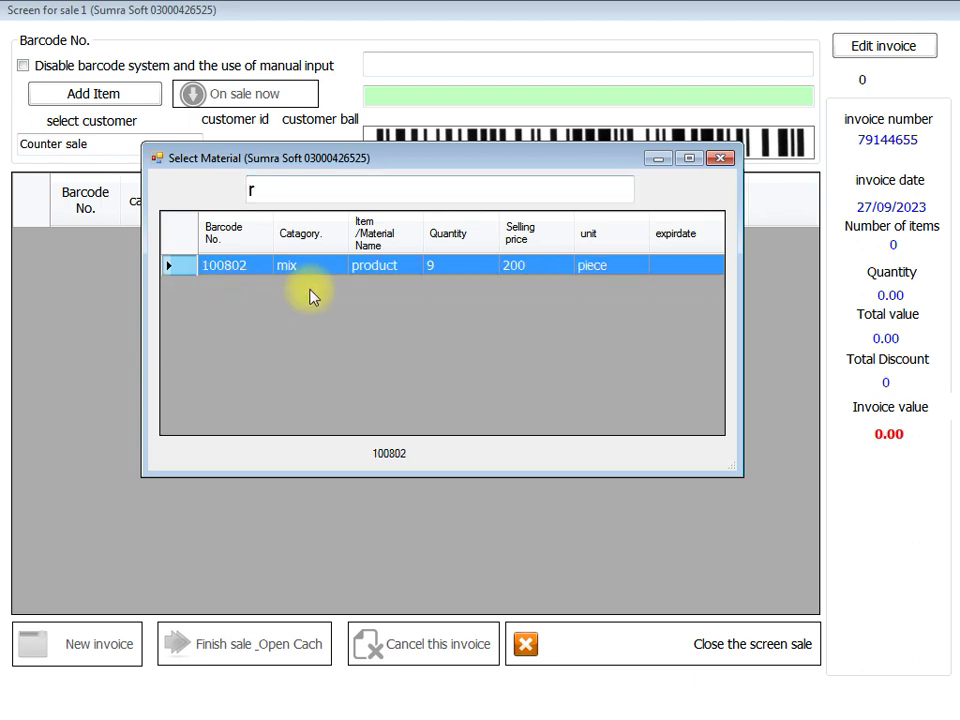
{"action": "key", "text": "Return"}
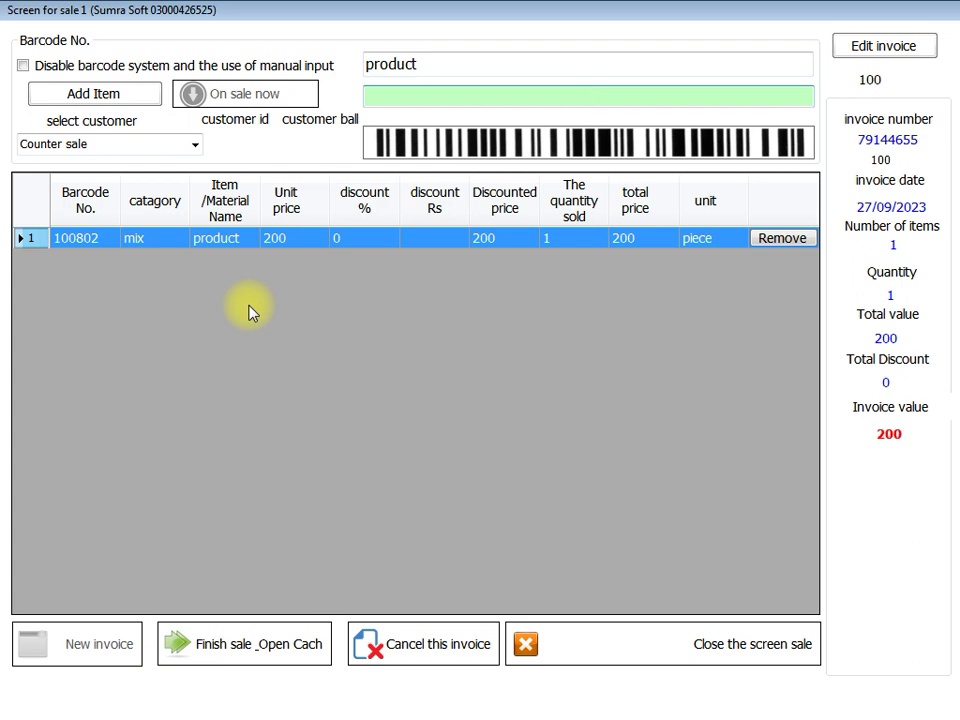
- Give the invoice item a 10 percent discount and an additional discount of 10 Rs
{"action": "double_click", "coordinate": [369, 257]}
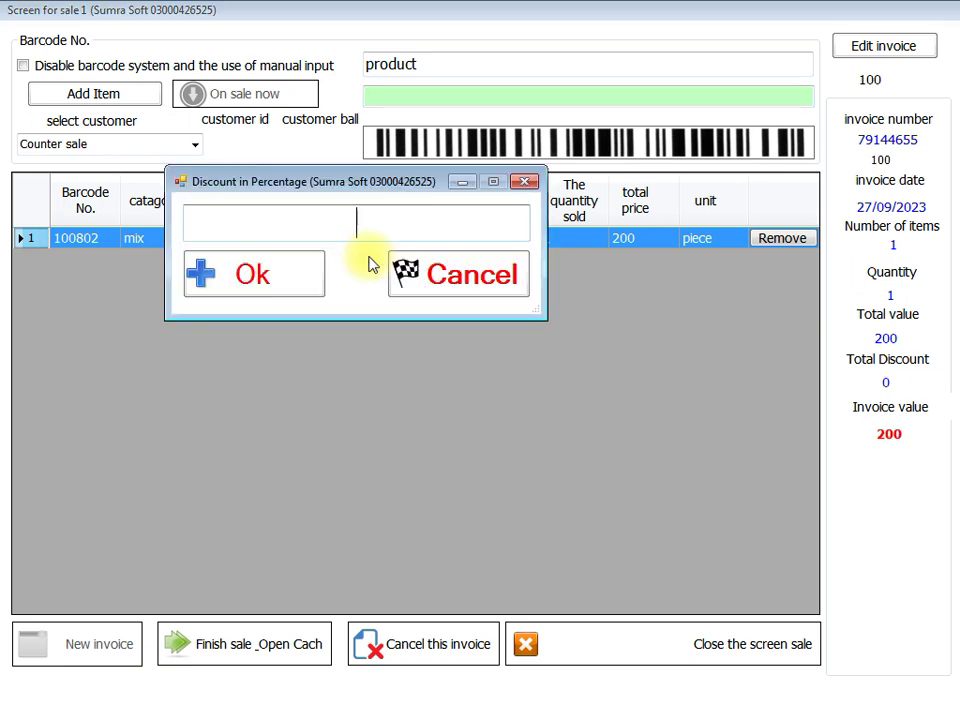
{"action": "type", "text": "10"}
{"action": "key", "text": "Return"}
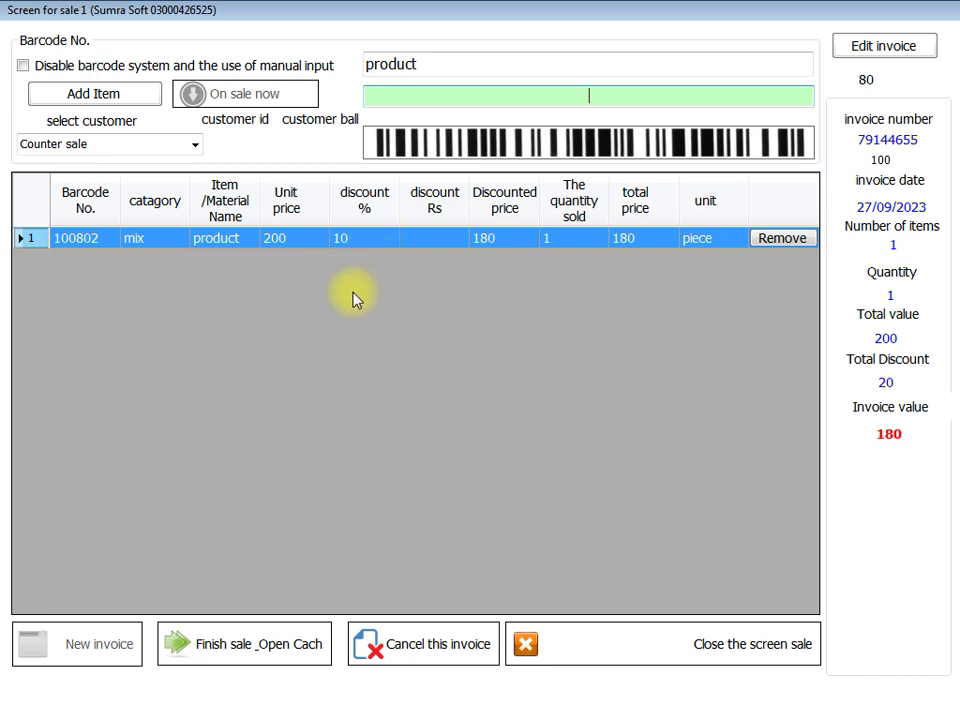
{"action": "key", "text": "F4"}
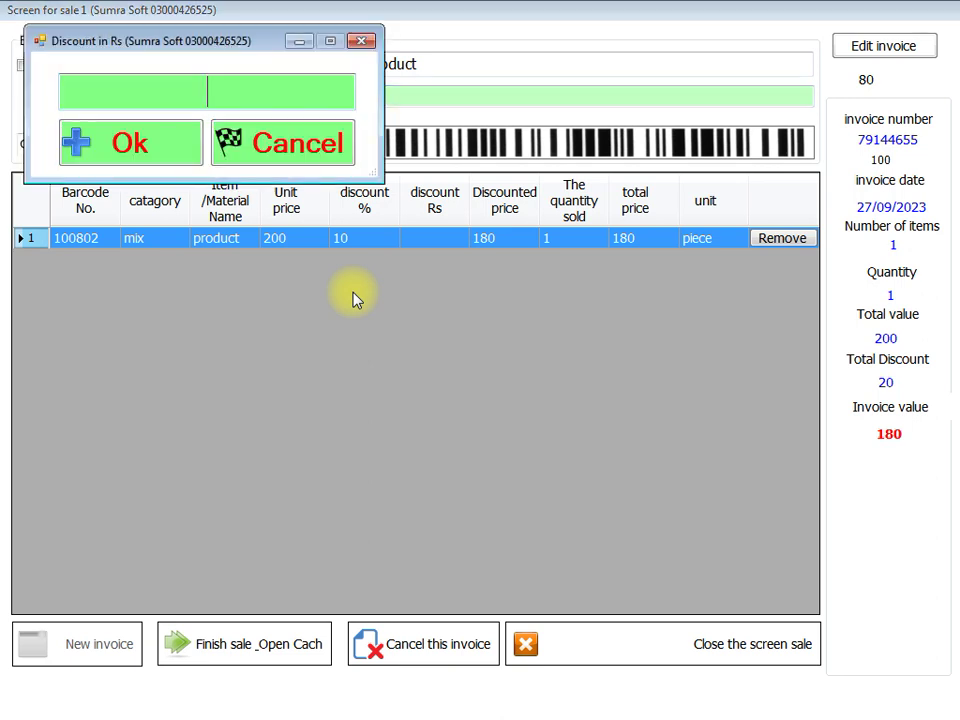
{"action": "type", "text": "10"}
{"action": "key", "text": "Return"}
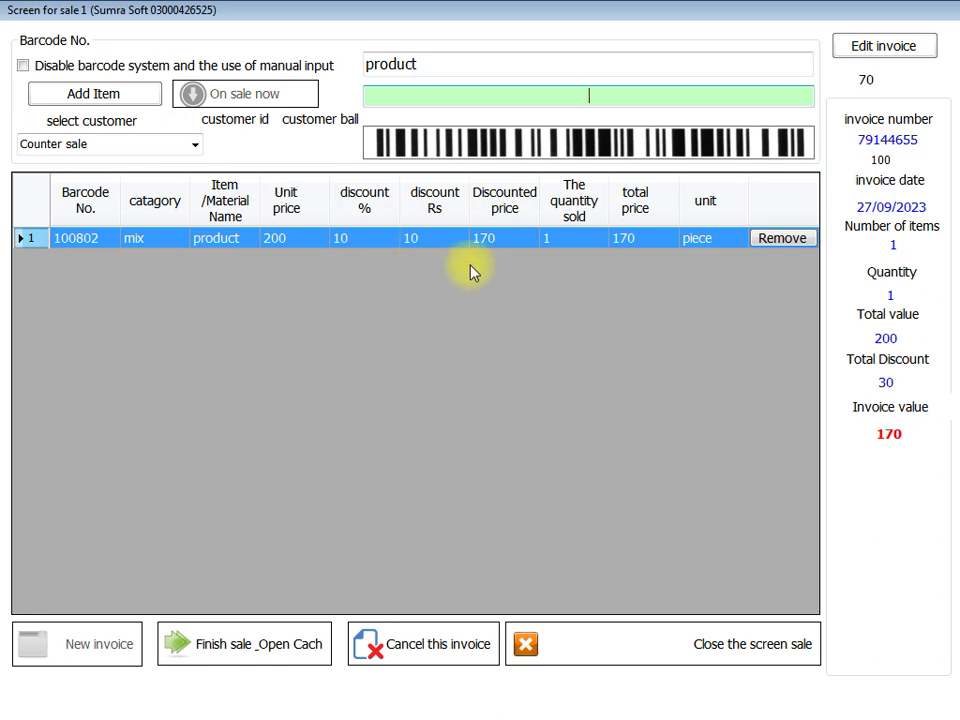
- Set the item's sold quantity to 10
{"action": "double_click", "coordinate": [553, 246]}
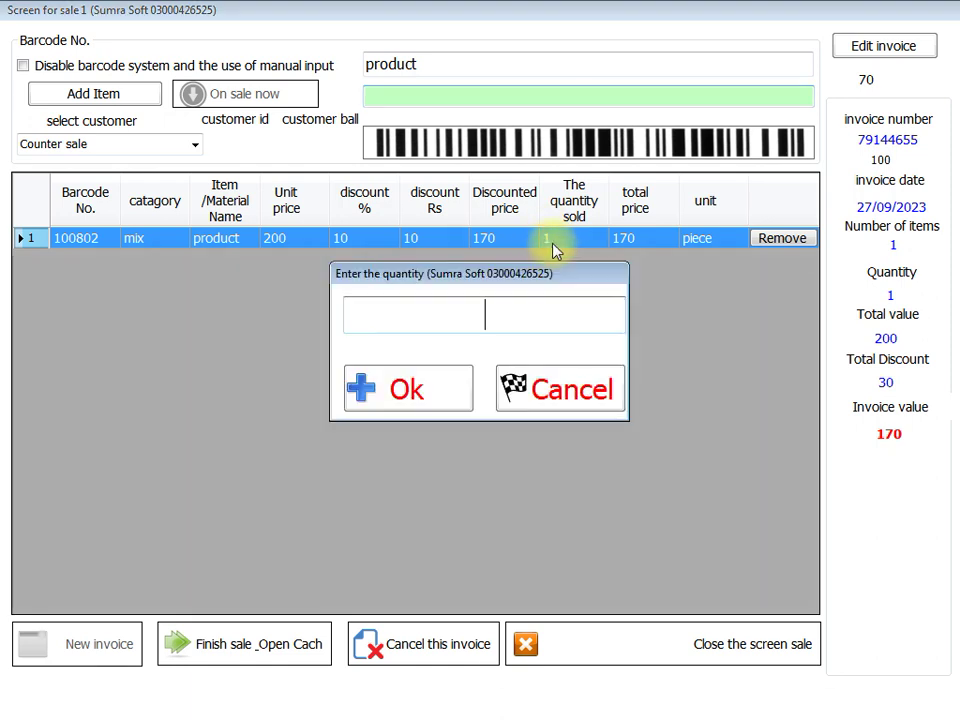
{"action": "type", "text": "10"}
{"action": "key", "text": "Return"}
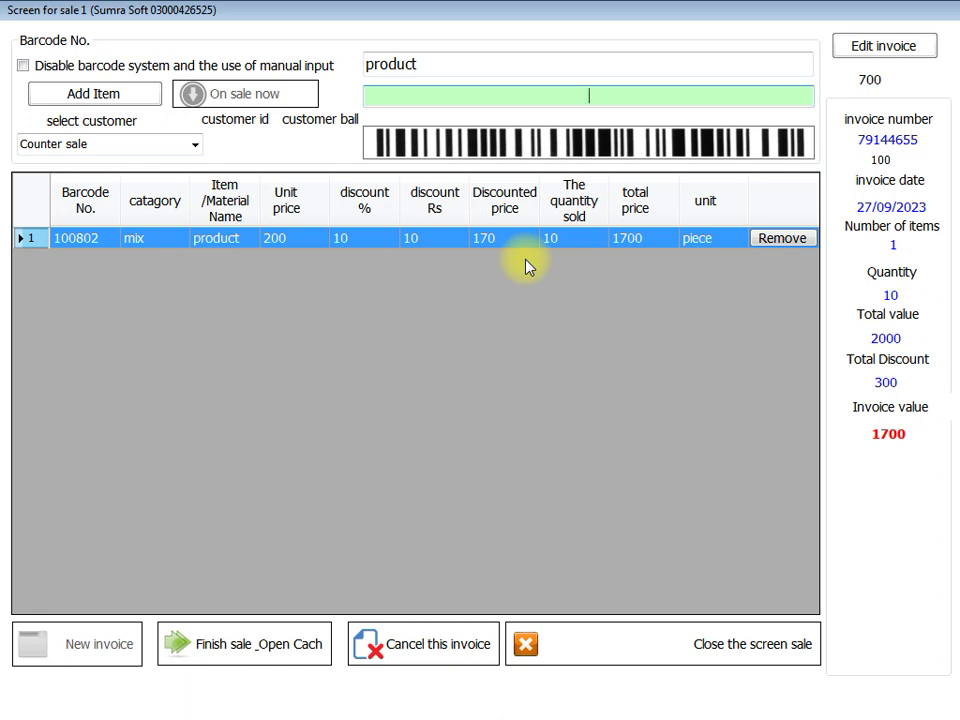
- Add another unit of the item by barcode 100802 and take the extra unit off again
{"action": "type", "text": "100802"}
{"action": "key", "text": "Return"}
{"action": "key", "text": "minus"}
- View the item's percentage and rupee discount dialogs, closing each without entering a value
{"action": "double_click", "coordinate": [357, 246]}
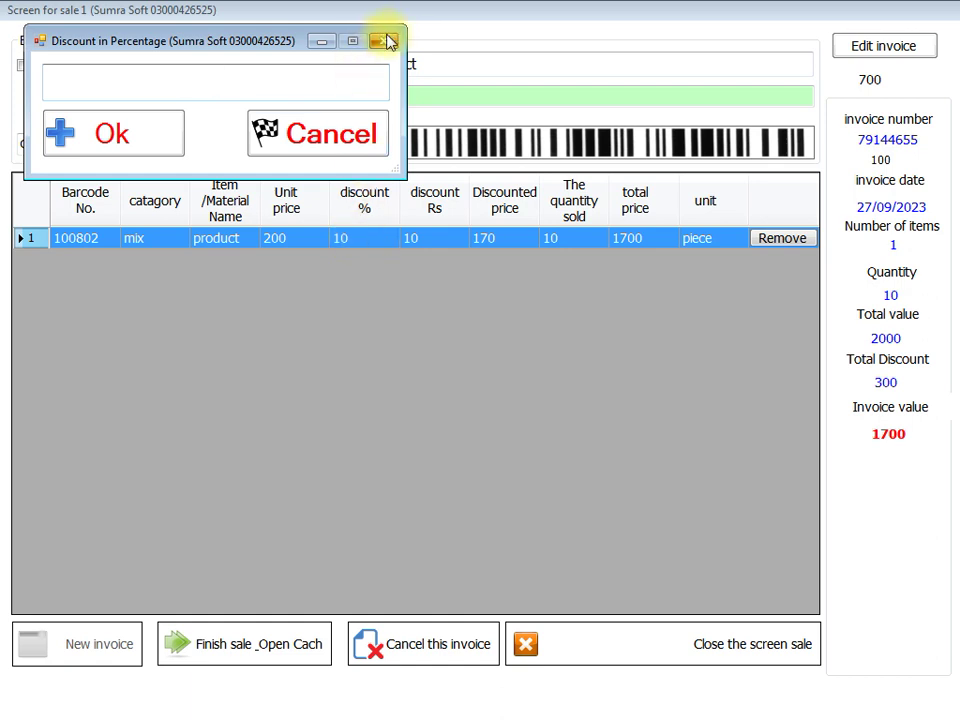
{"action": "left_click", "coordinate": [388, 40]}
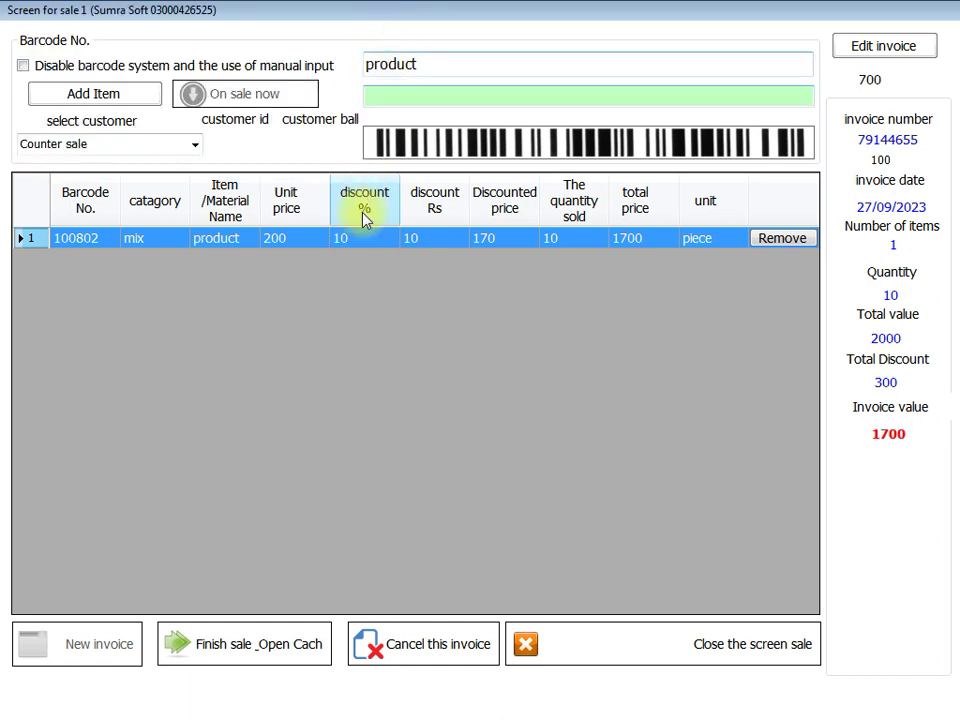
{"action": "left_click", "coordinate": [430, 248]}
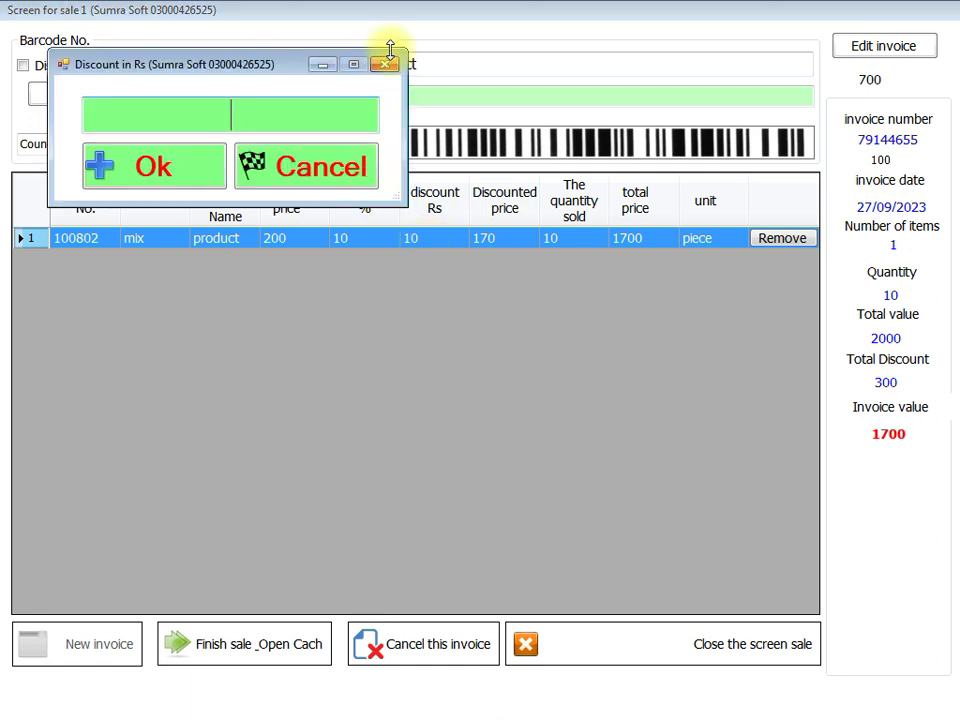
{"action": "left_click", "coordinate": [390, 65]}
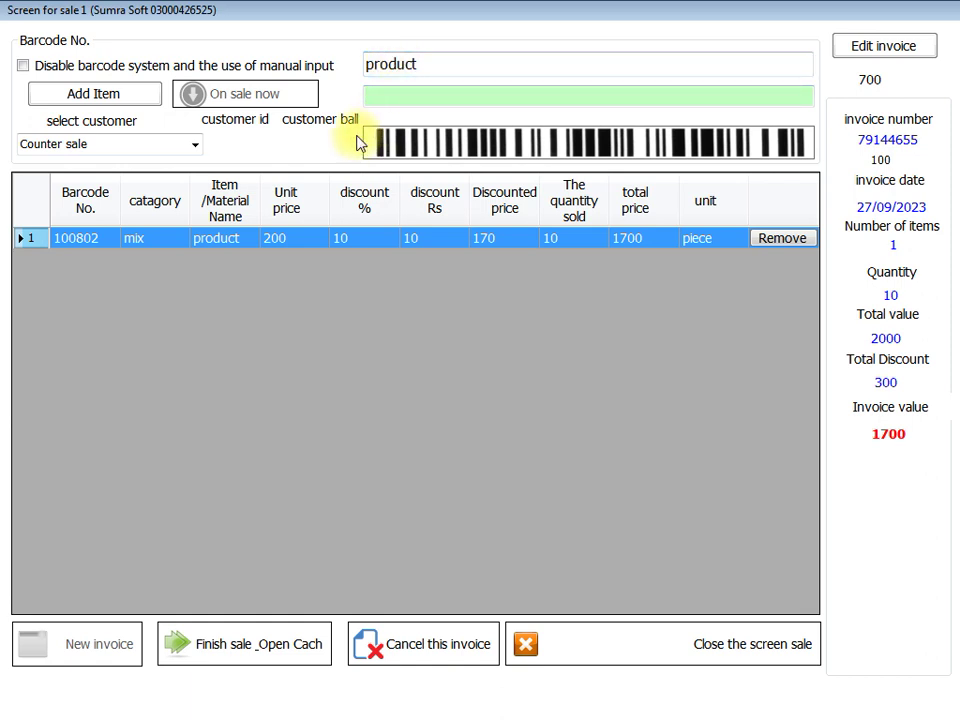
- Update the item's price to 300 and its cost to 200
{"action": "double_click", "coordinate": [279, 240]}
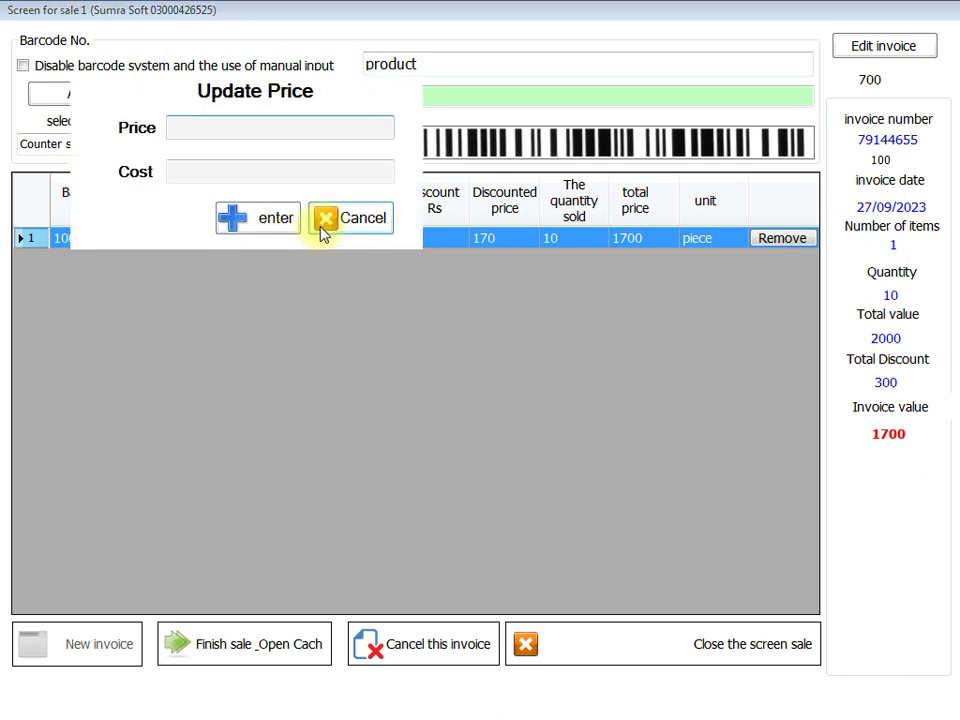
{"action": "left_click", "coordinate": [193, 121]}
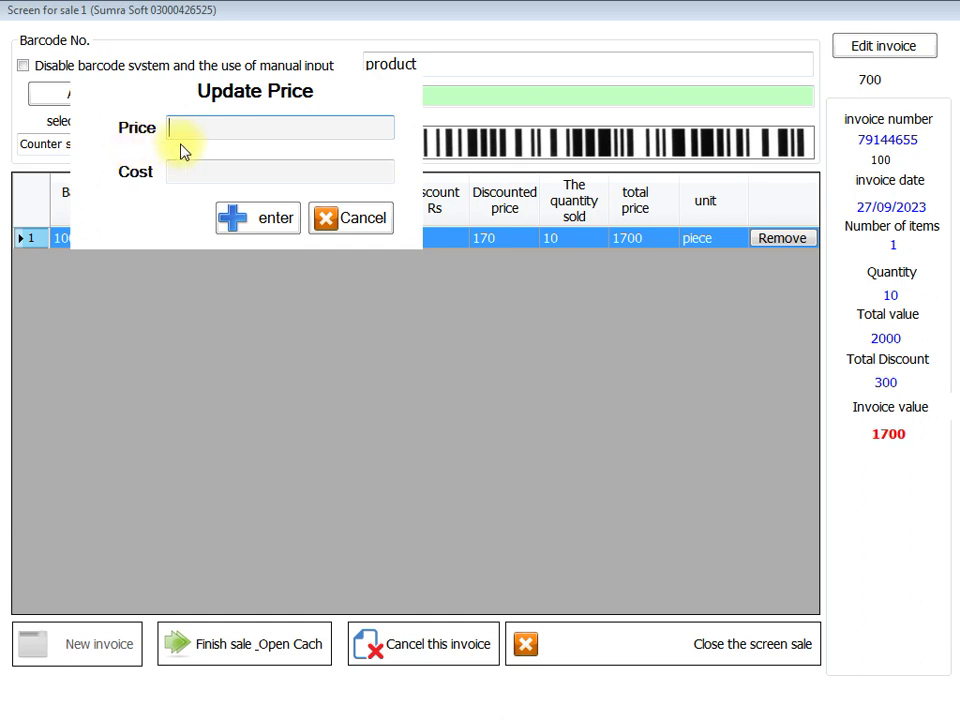
{"action": "type", "text": "300"}
{"action": "key", "text": "Return"}
{"action": "type", "text": "200"}
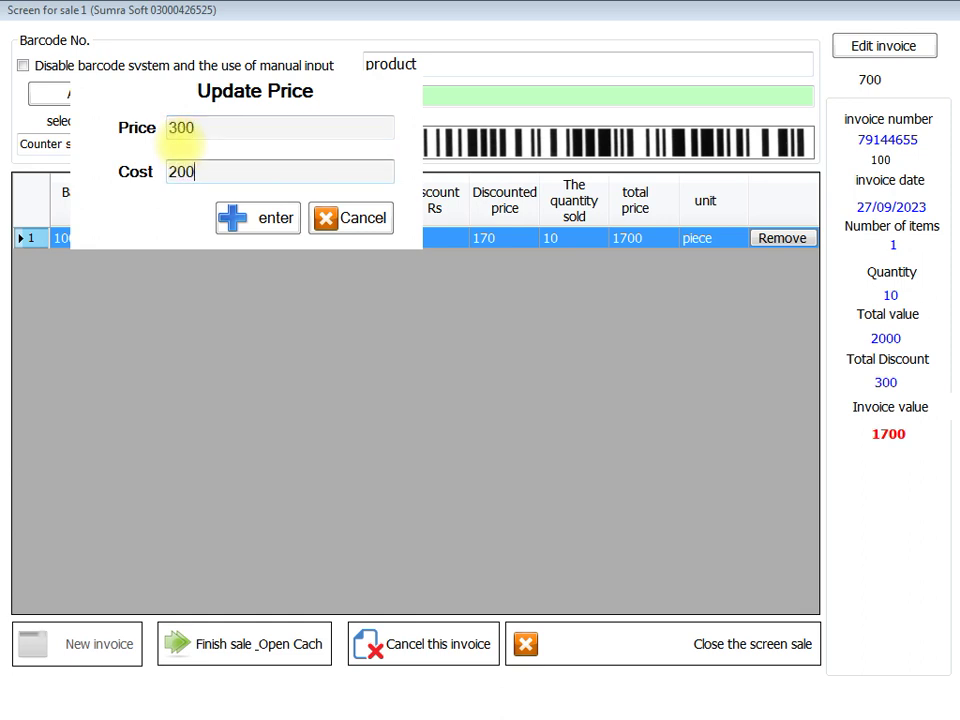
{"action": "key", "text": "Return"}
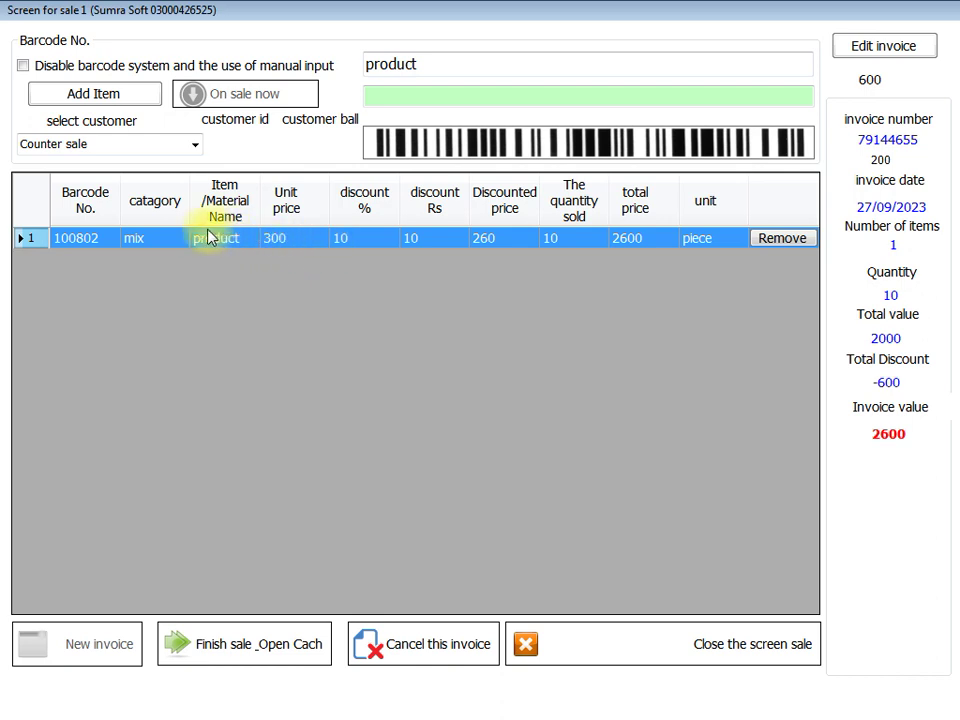
- View the form for adding a new item and leave it without adding anything
{"action": "left_click", "coordinate": [139, 104]}
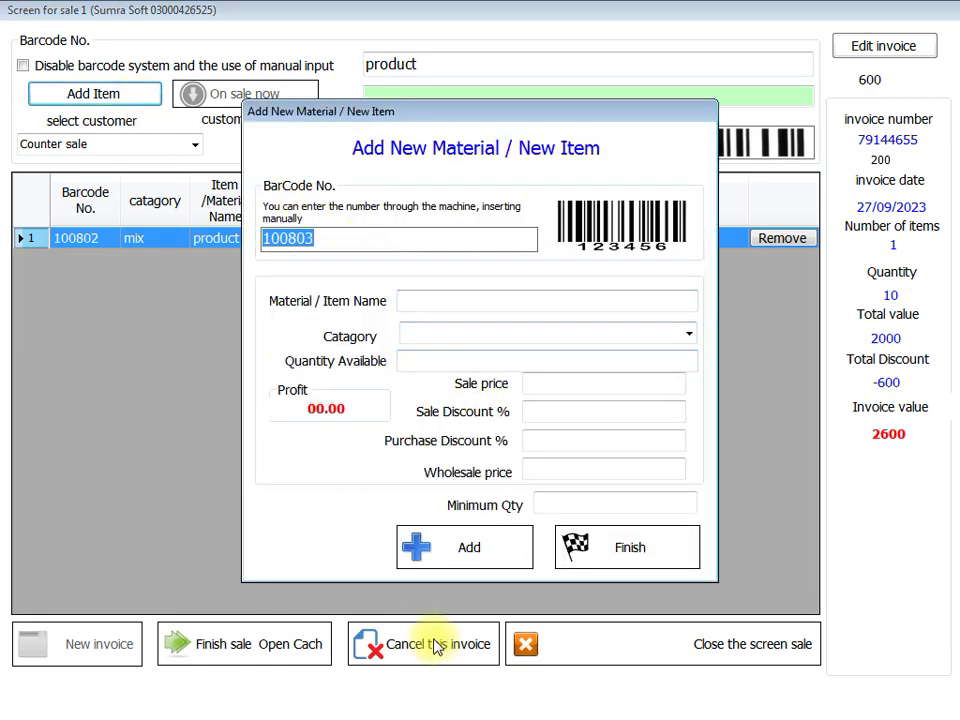
{"action": "left_click", "coordinate": [601, 550]}
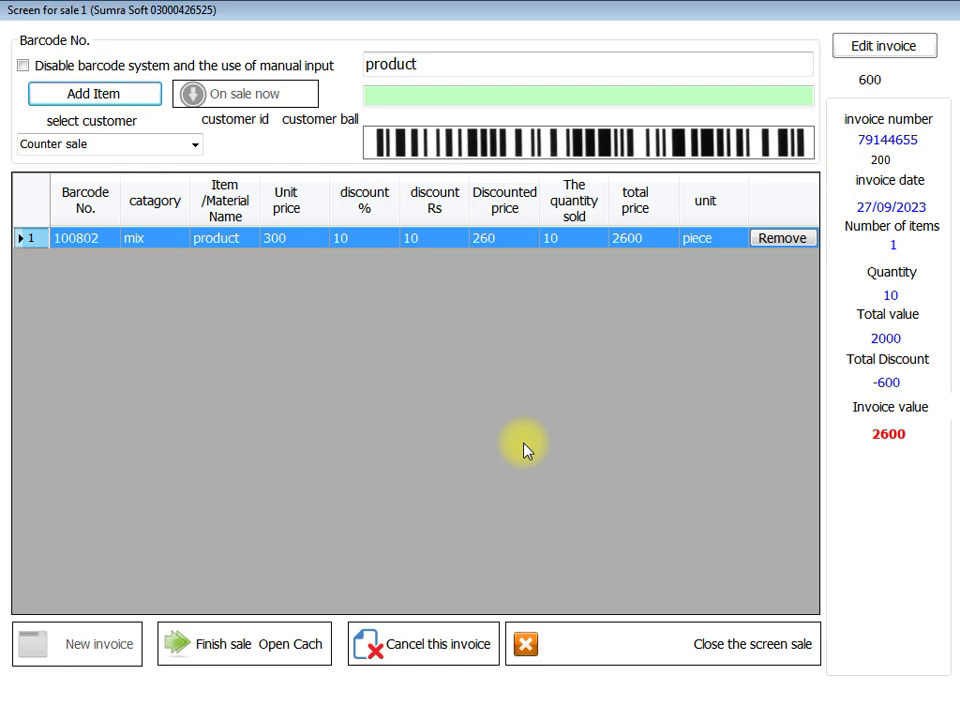
- Select customer "abcdef" for the invoice, open the sale-ending dialog, and go back without finishing
{"action": "left_click", "coordinate": [196, 145]}
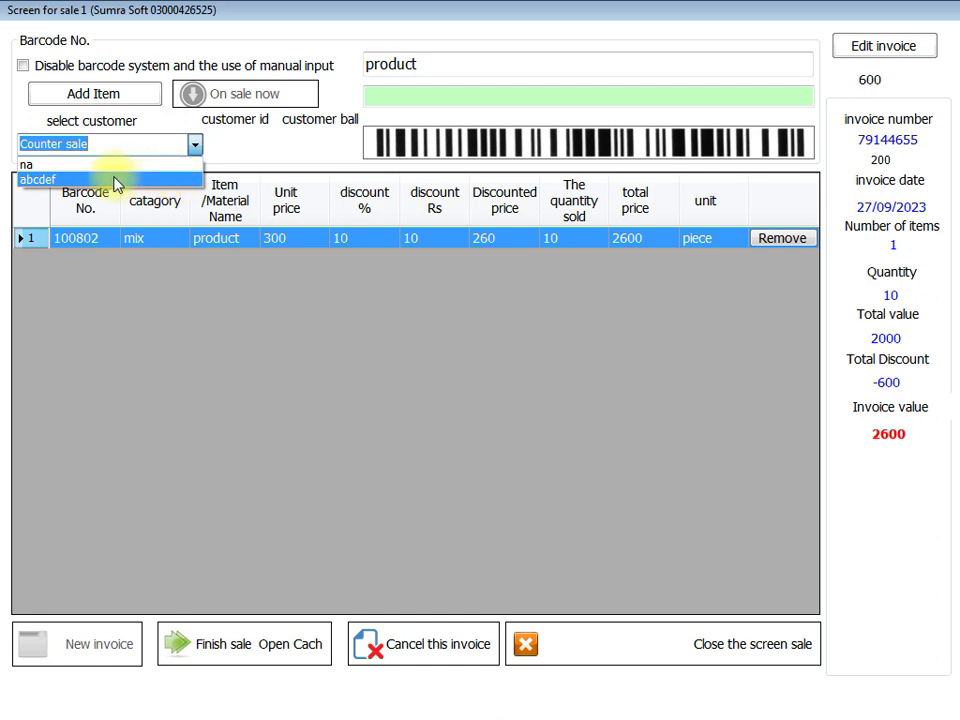
{"action": "left_click", "coordinate": [40, 180]}
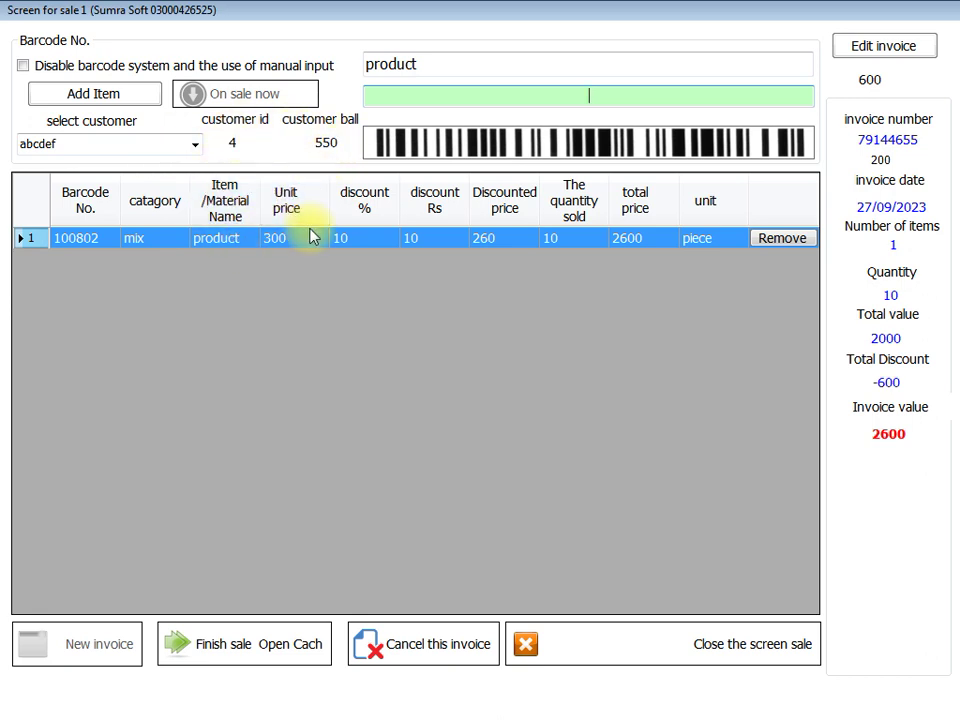
{"action": "key", "text": "F12"}
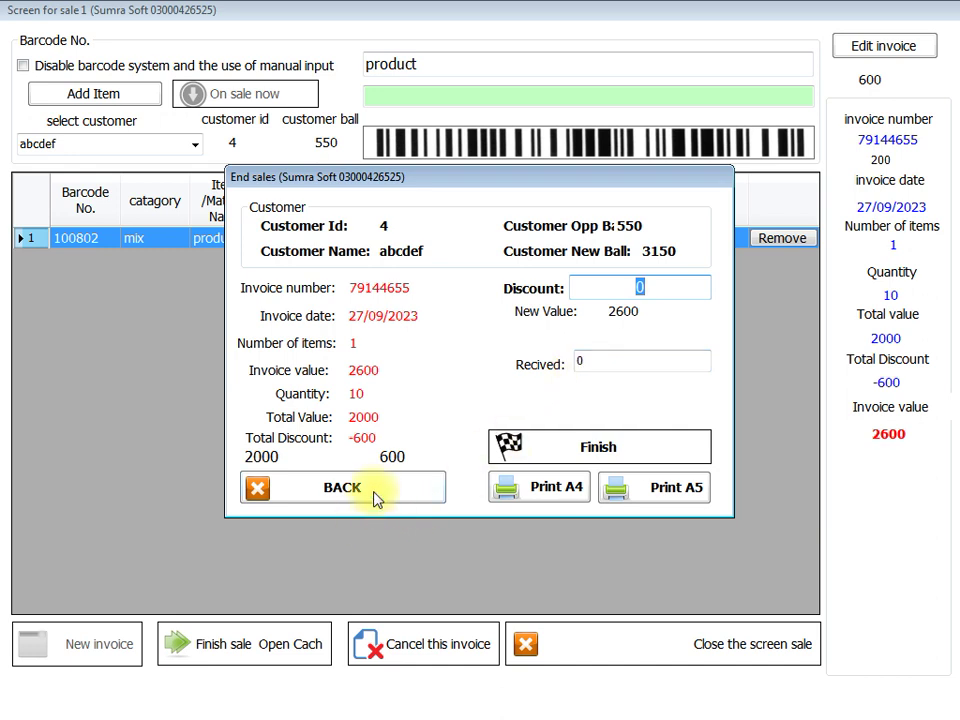
{"action": "left_click", "coordinate": [342, 488]}
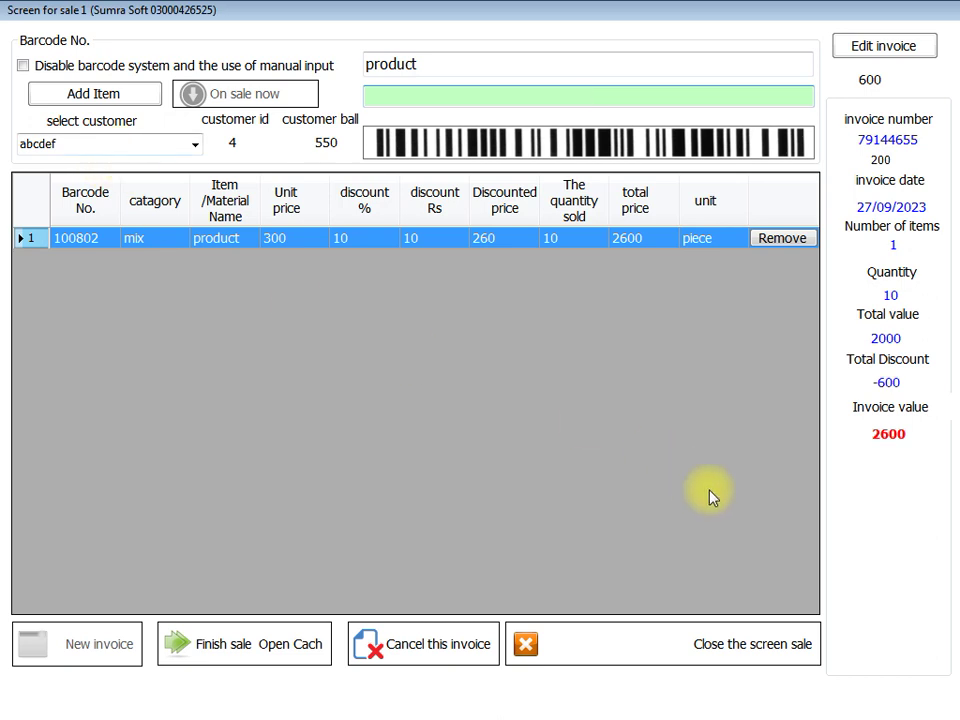
- Enter "abc" as an unlisted customer to open the new-customer form, and cancel the form
{"action": "double_click", "coordinate": [124, 148]}
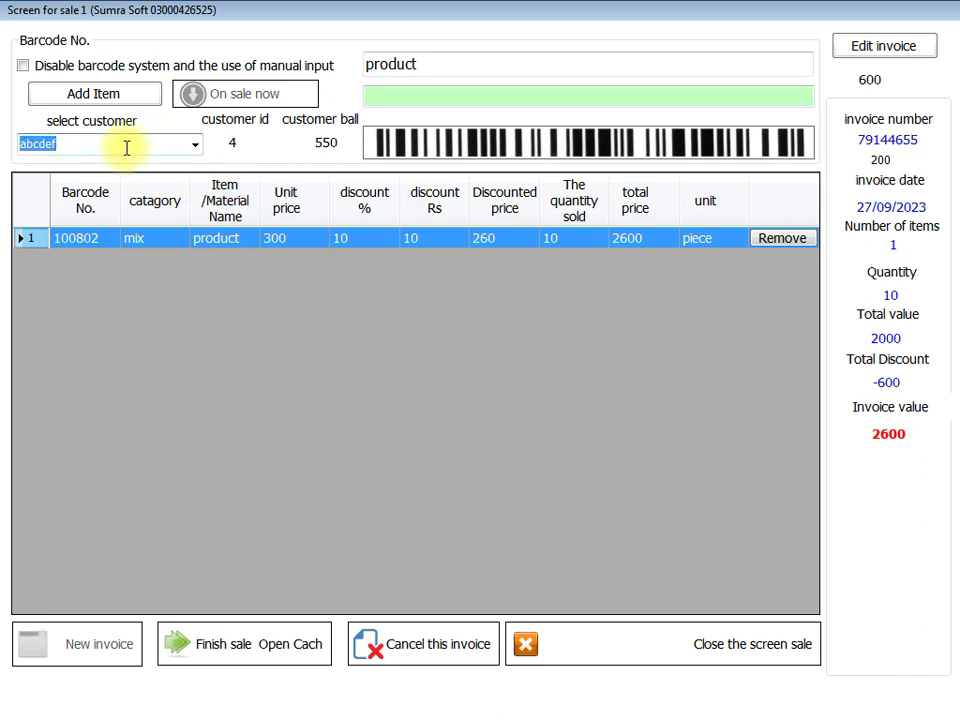
{"action": "type", "text": "sddd"}
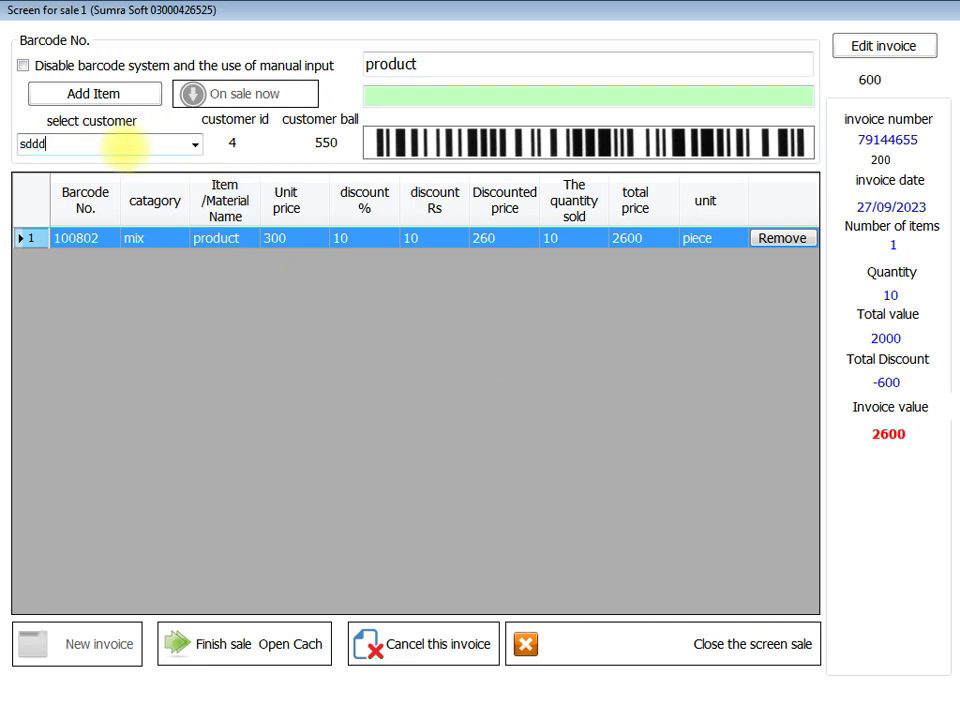
{"action": "key", "text": "BackSpace"}
{"action": "key", "text": "BackSpace"}
{"action": "key", "text": "BackSpace"}
{"action": "key", "text": "BackSpace"}
{"action": "type", "text": "abc"}
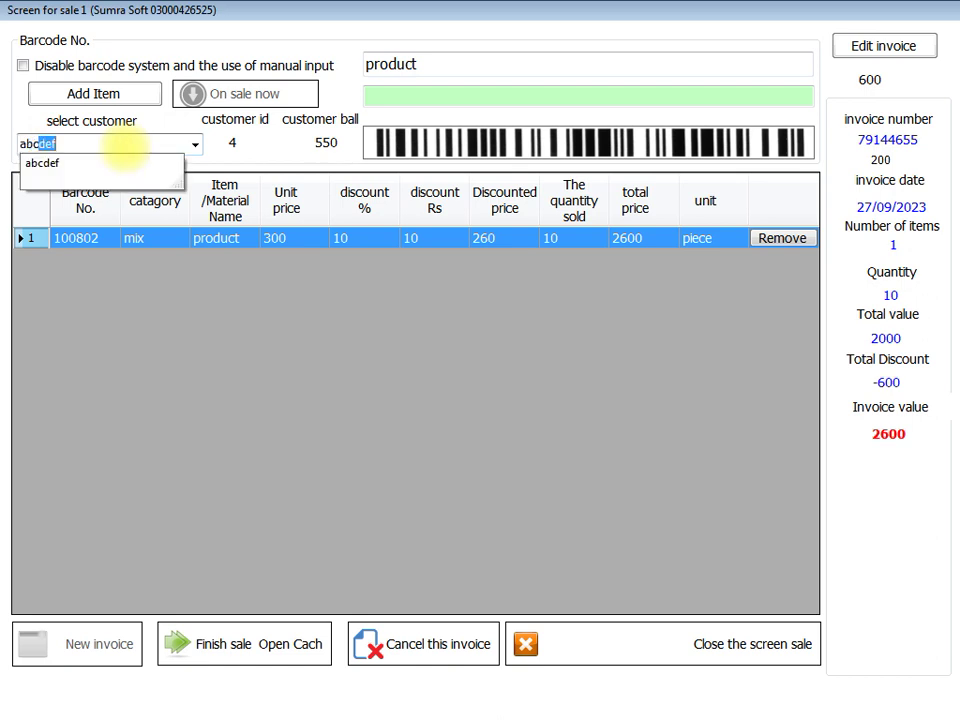
{"action": "key", "text": "BackSpace"}
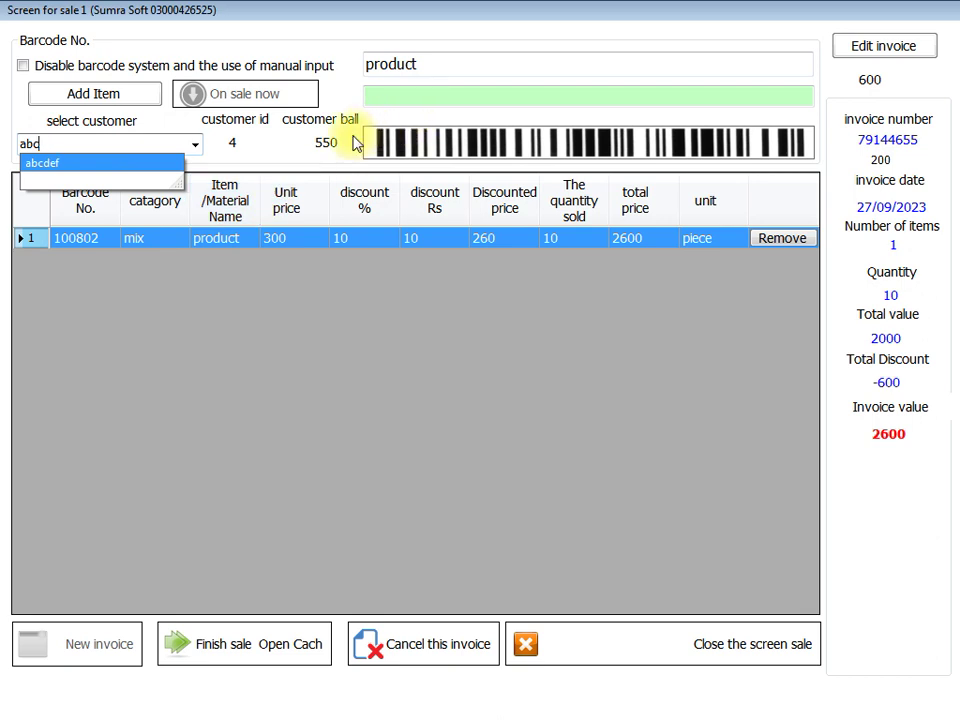
{"action": "key", "text": "Return"}
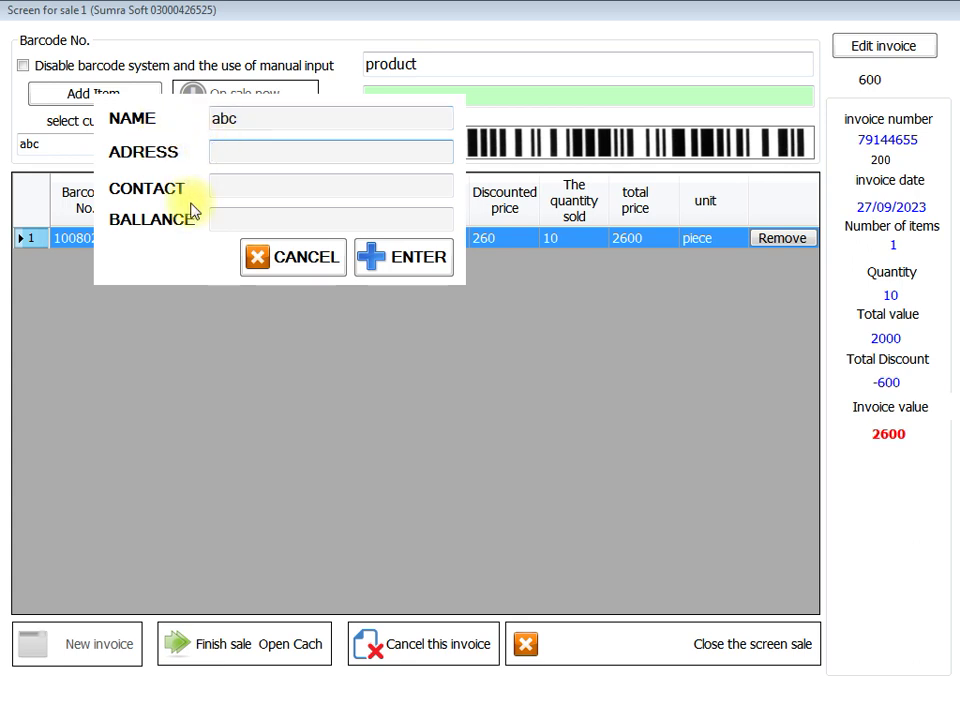
{"action": "left_click", "coordinate": [299, 274]}
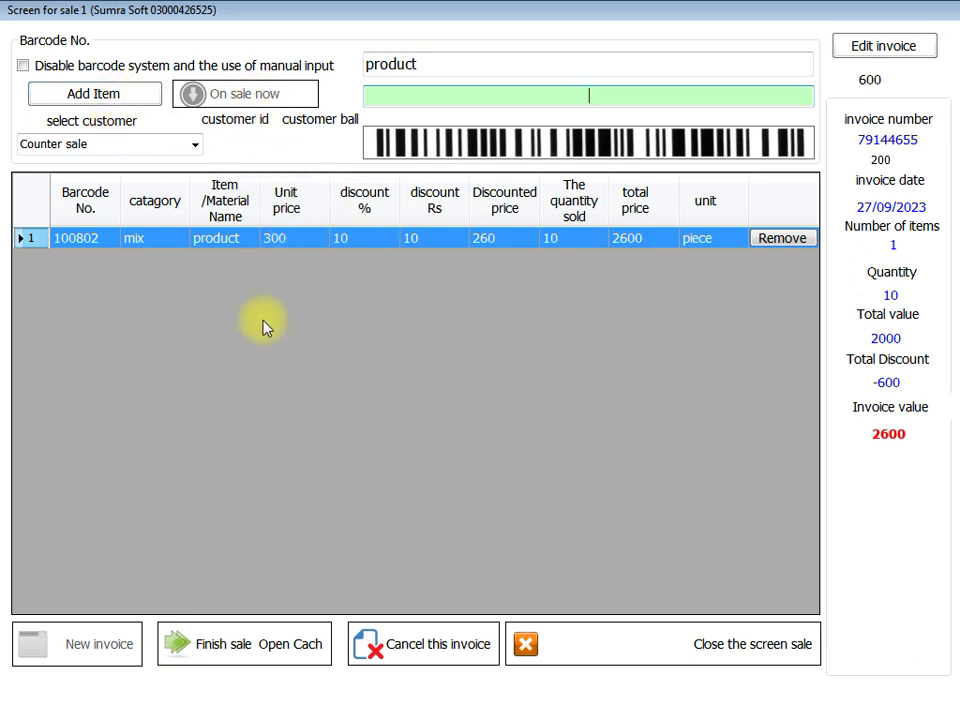
- Finish the counter sale with 2600 received and cancel saving the printed invoice as a file
{"action": "key", "text": "F5"}
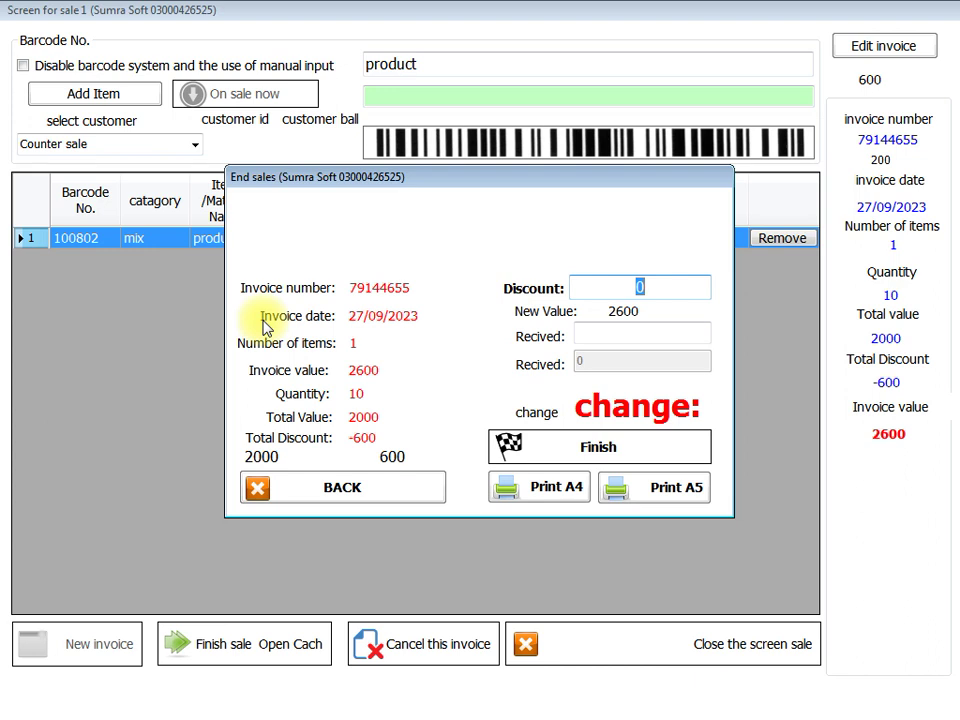
{"action": "left_click", "coordinate": [345, 485]}
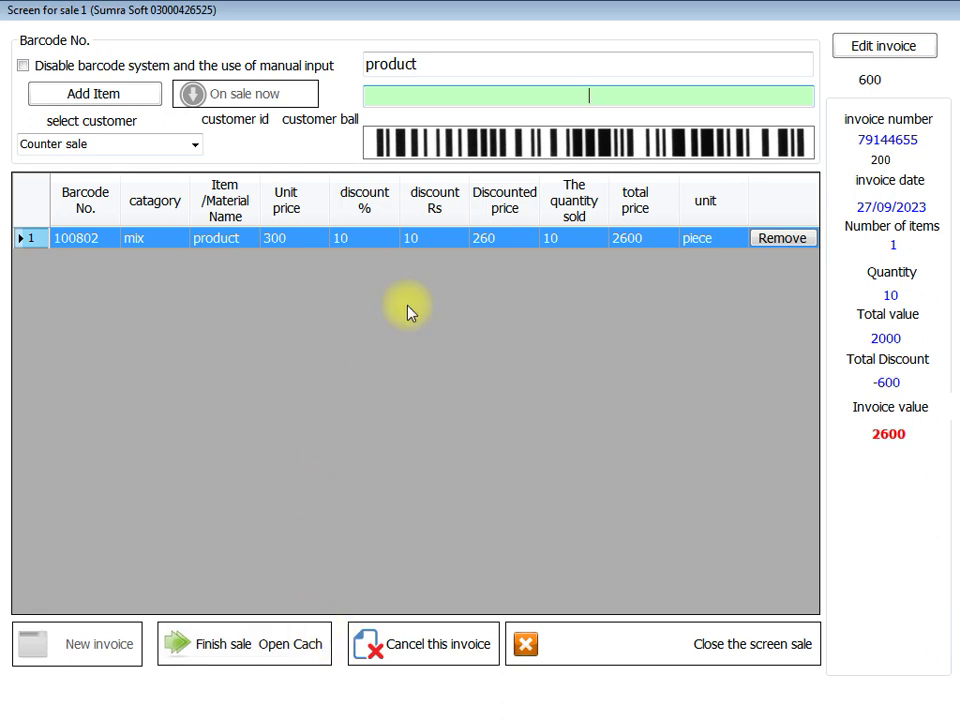
{"action": "key", "text": "F2"}
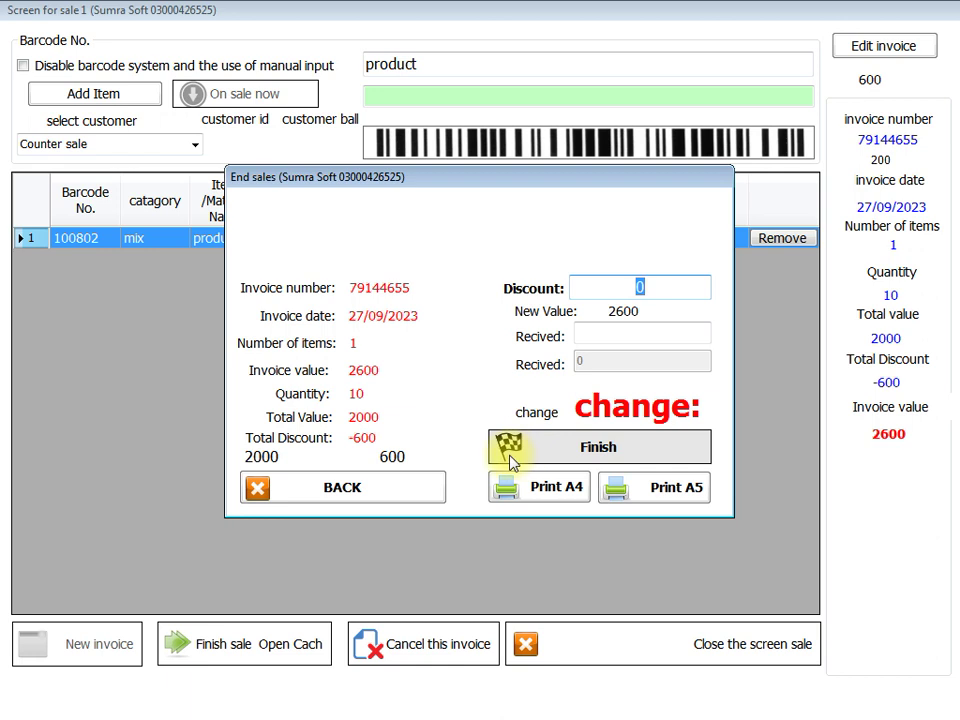
{"action": "key", "text": "Tab"}
{"action": "type", "text": "2600"}
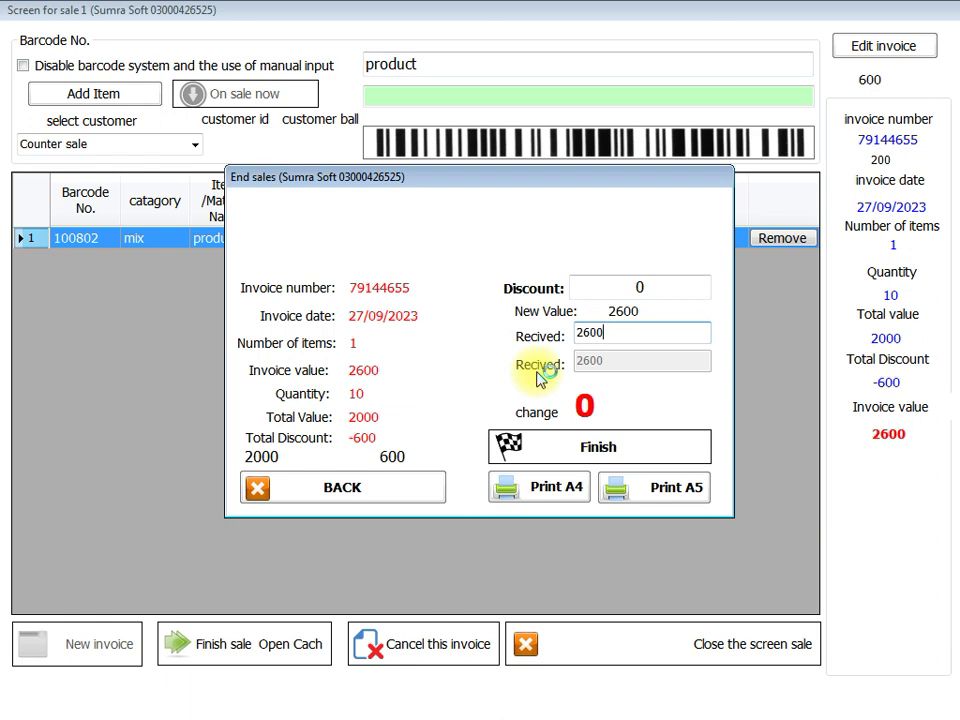
{"action": "key", "text": "Return"}
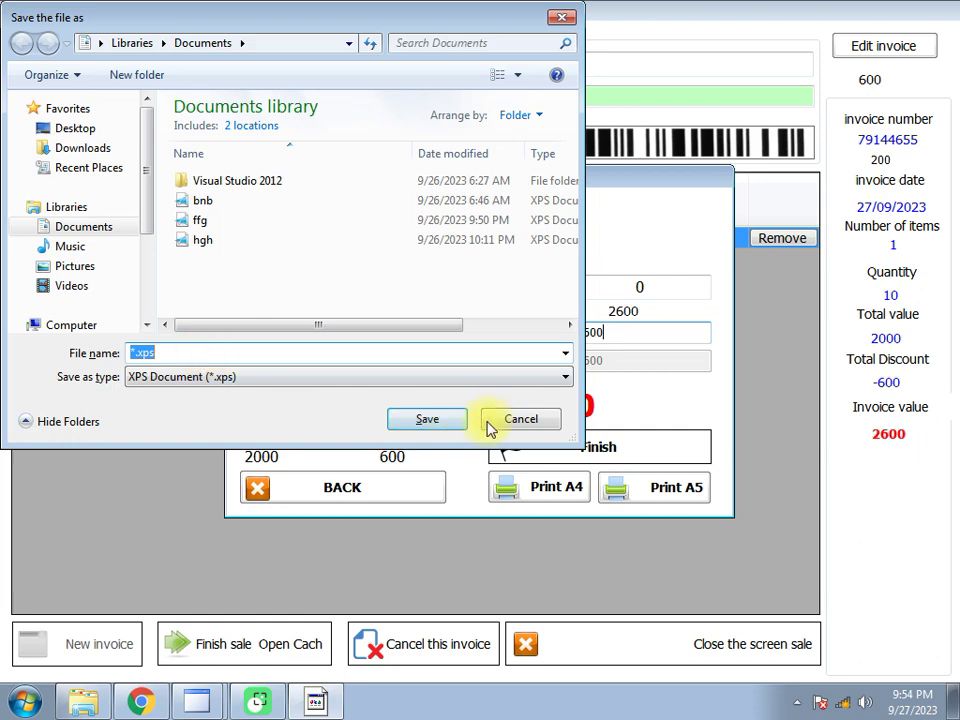
{"action": "left_click", "coordinate": [492, 422]}
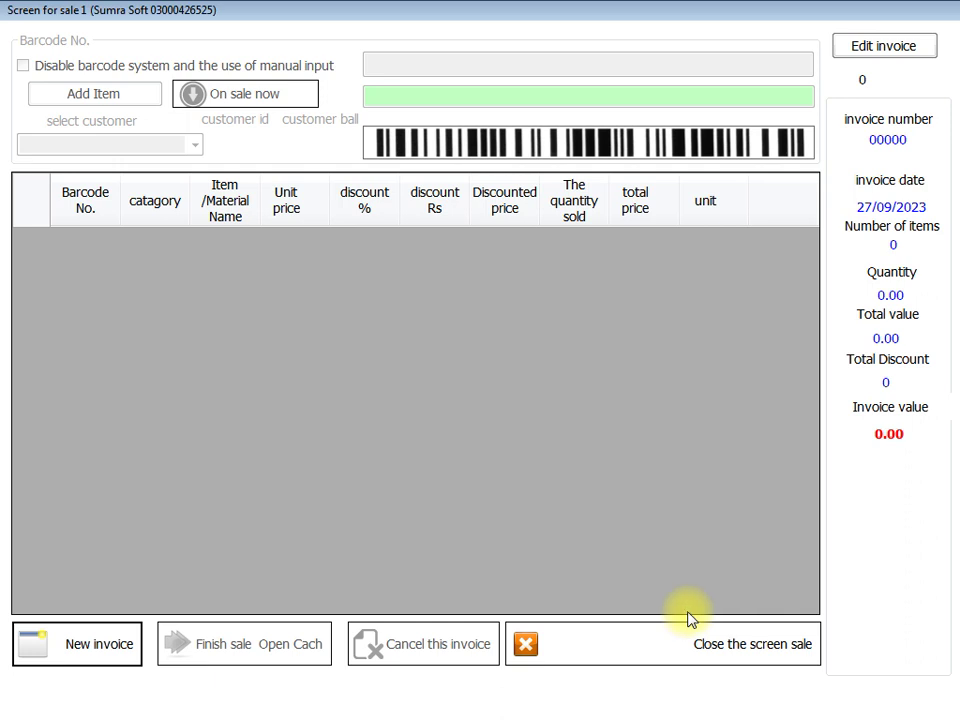
- Open the list of saved invoices for editing and look through its entries
{"action": "left_click", "coordinate": [903, 50]}
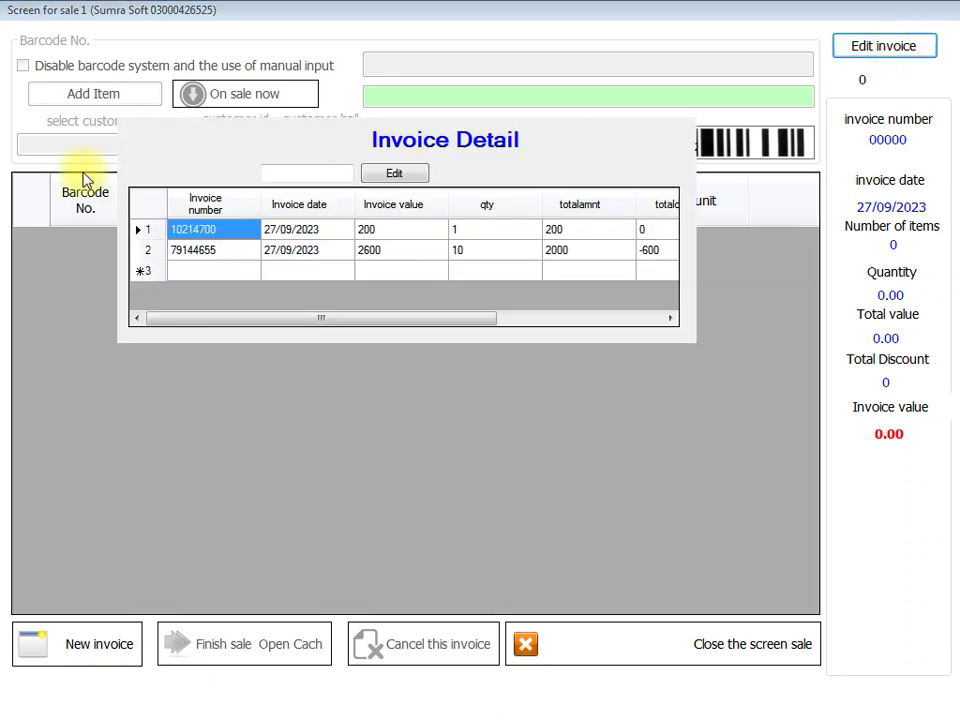
{"action": "key", "text": "Down"}
{"action": "key", "text": "Up"}
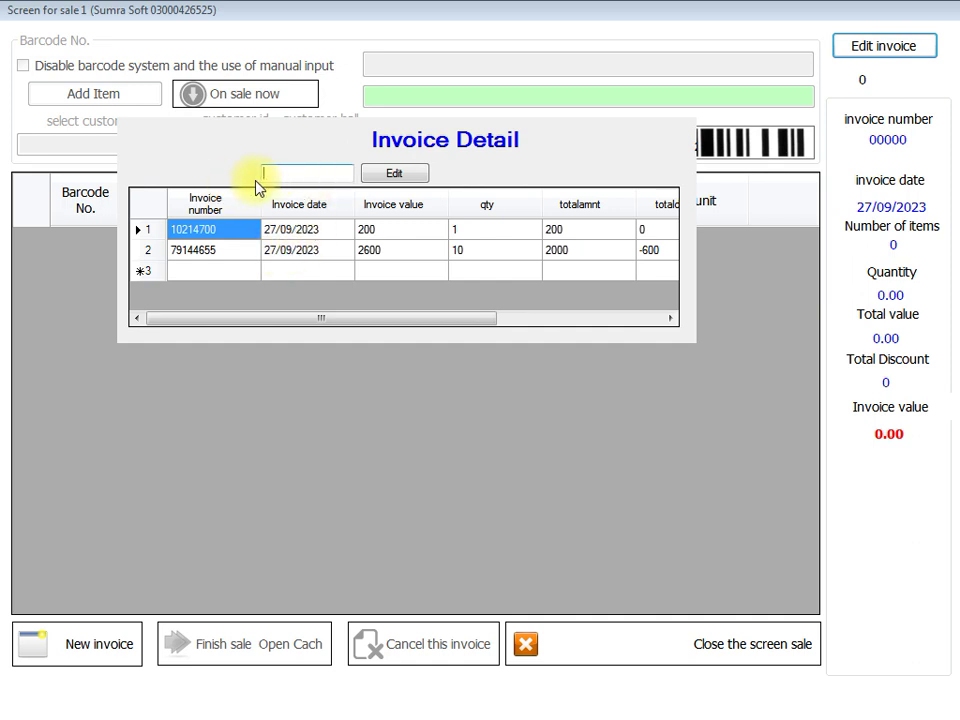
{"action": "left_click", "coordinate": [310, 172]}
{"action": "left_click", "coordinate": [290, 248]}
{"action": "left_click", "coordinate": [289, 236]}
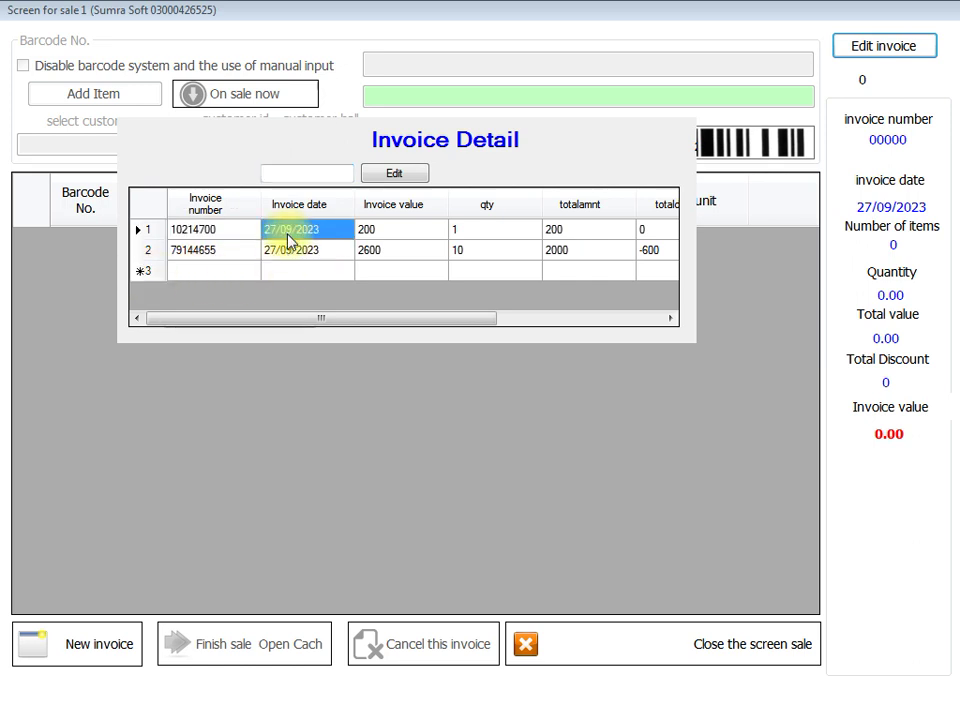
{"action": "key", "text": "Down"}
{"action": "key", "text": "Up"}
{"action": "key", "text": "Down"}
{"action": "key", "text": "Right"}
{"action": "key", "text": "Up"}
{"action": "key", "text": "Left"}
{"action": "key", "text": "Down"}
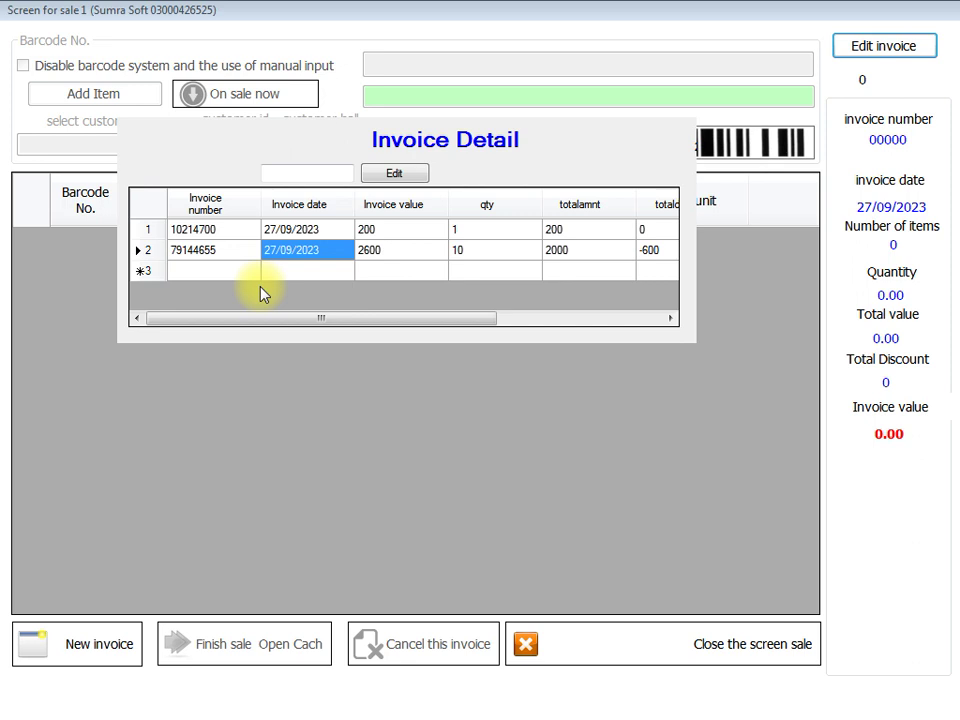
- View the bill details of the saved invoice worth 2600, checking its price and discount, and return to the invoice list
{"action": "key", "text": "Up"}
{"action": "key", "text": "Down"}
{"action": "key", "text": "Return"}
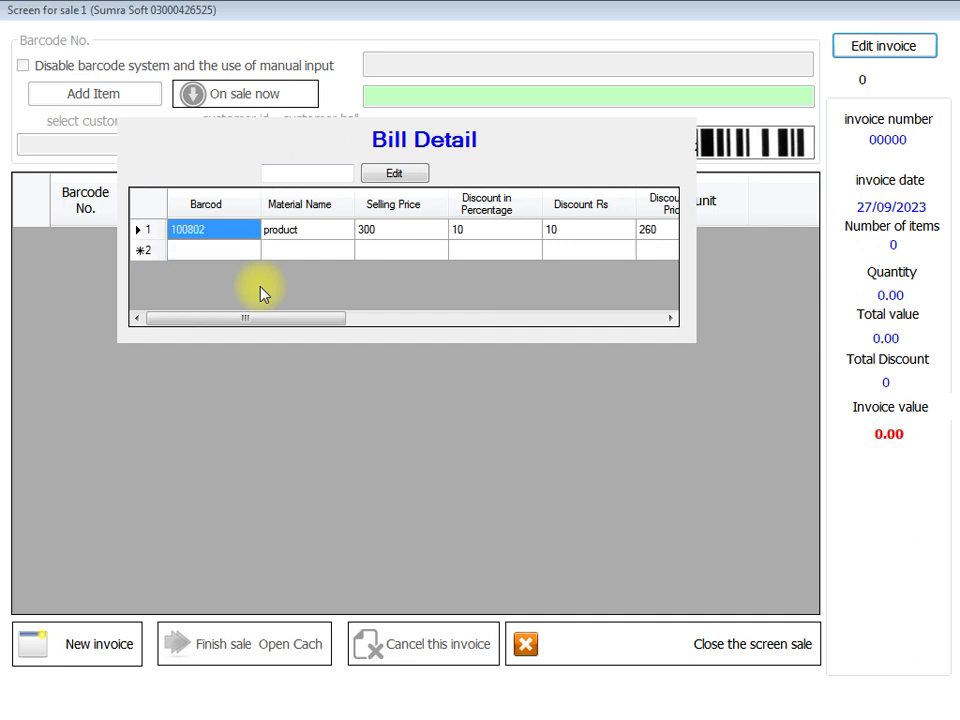
{"action": "key", "text": "Right"}
{"action": "key", "text": "Right"}
{"action": "key", "text": "Right"}
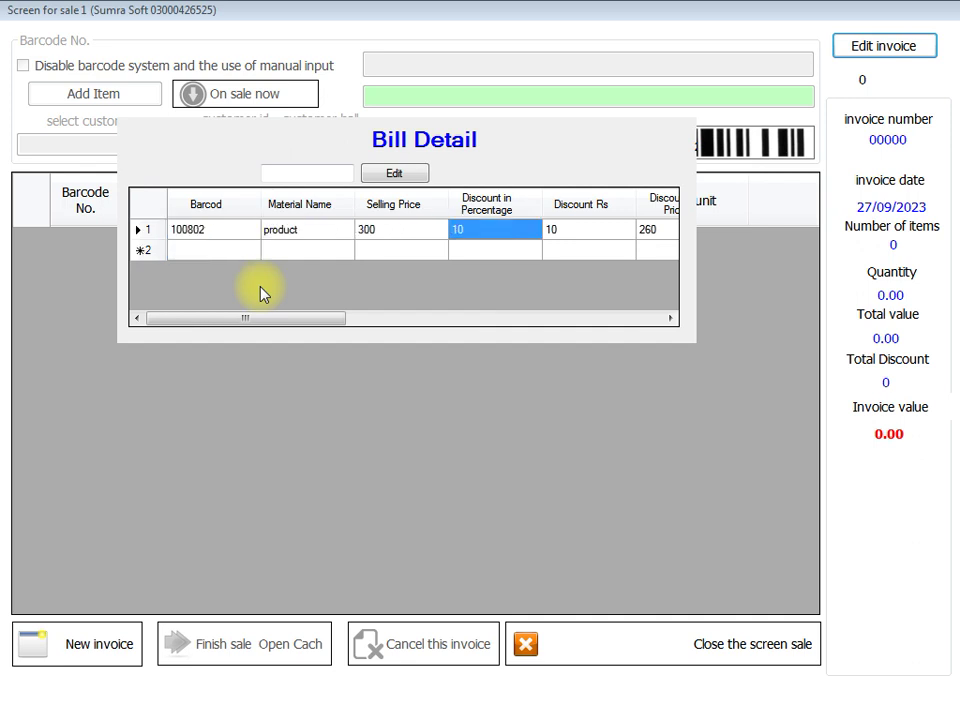
{"action": "key", "text": "Escape"}
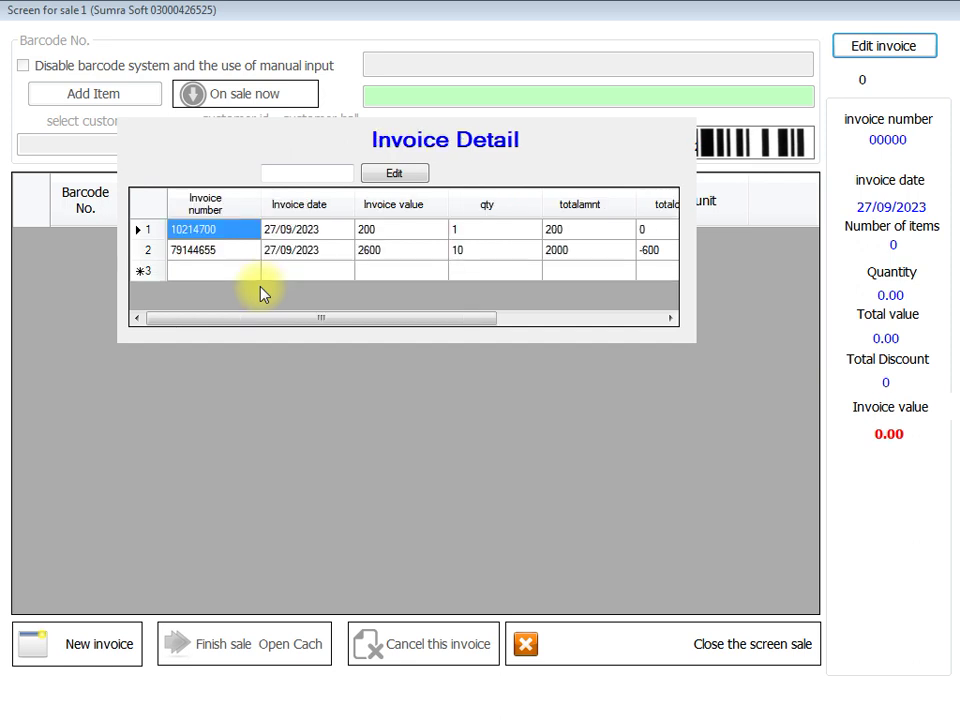
- Load the saved invoice worth 2600 into the sale screen for editing, confirming the request
{"action": "key", "text": "Down"}
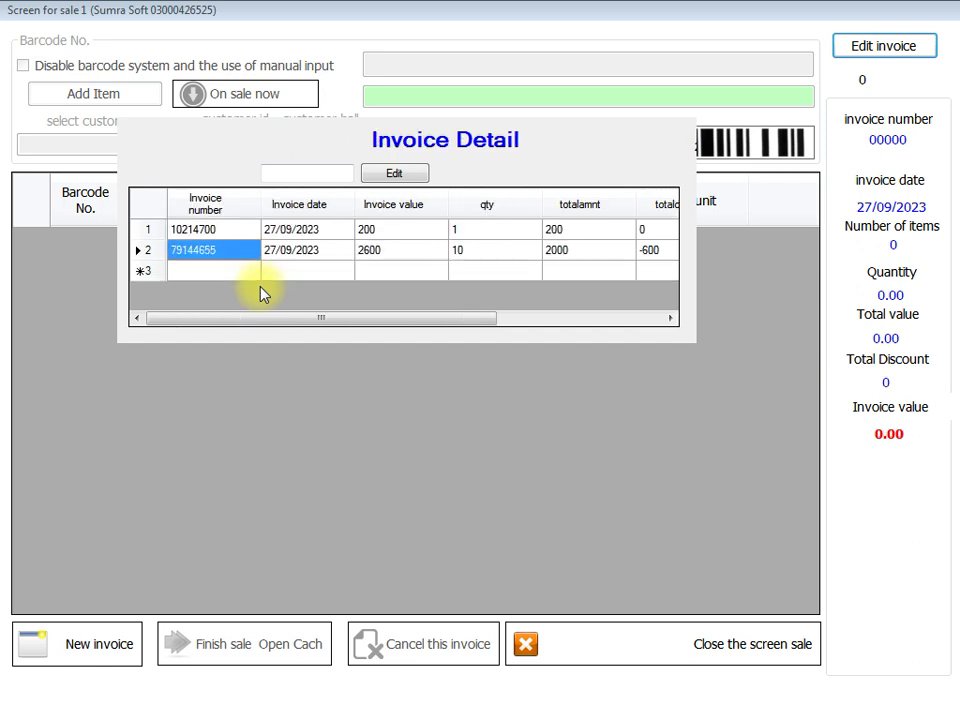
{"action": "double_click", "coordinate": [261, 293]}
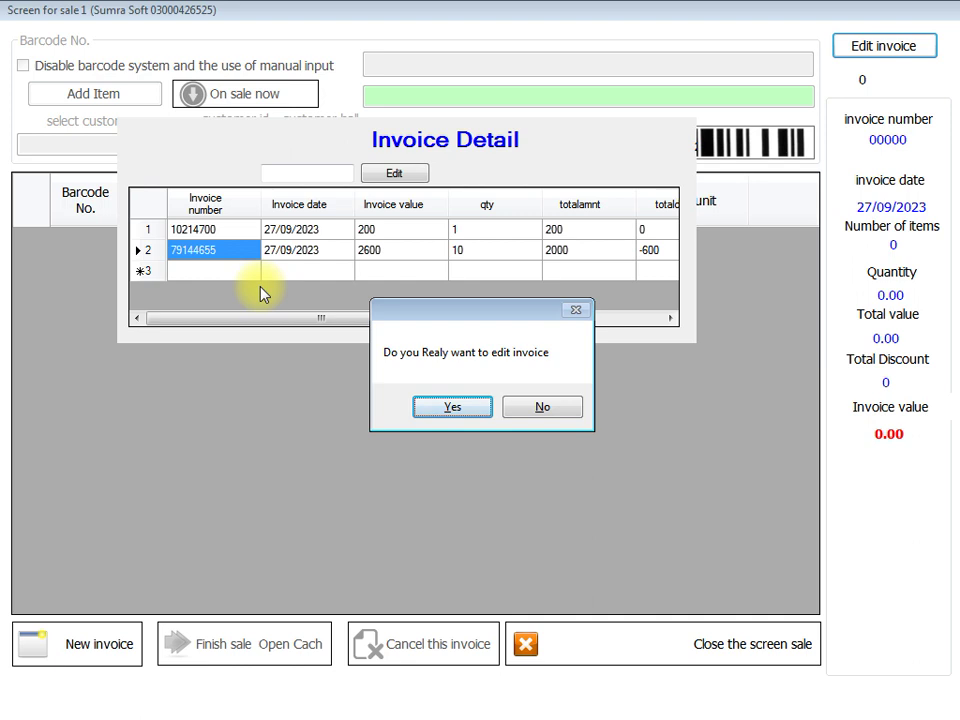
{"action": "key", "text": "Return"}
{"action": "key", "text": "Return"}
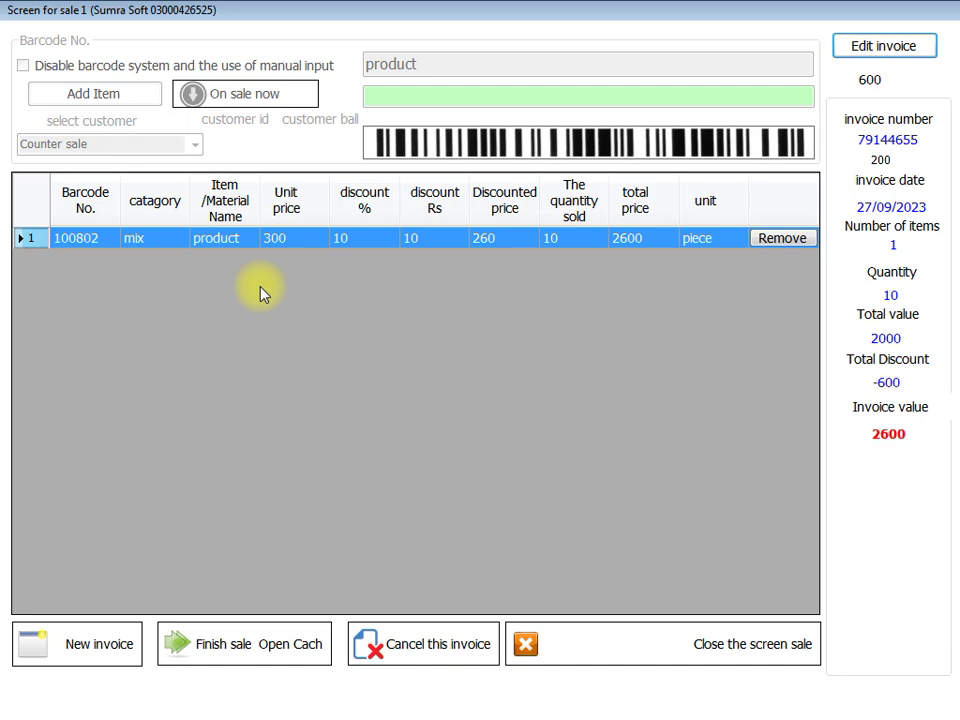
- Go back from the sale-ending dialog without finishing and cancel the reopened invoice's sale
{"action": "key", "text": "F12"}
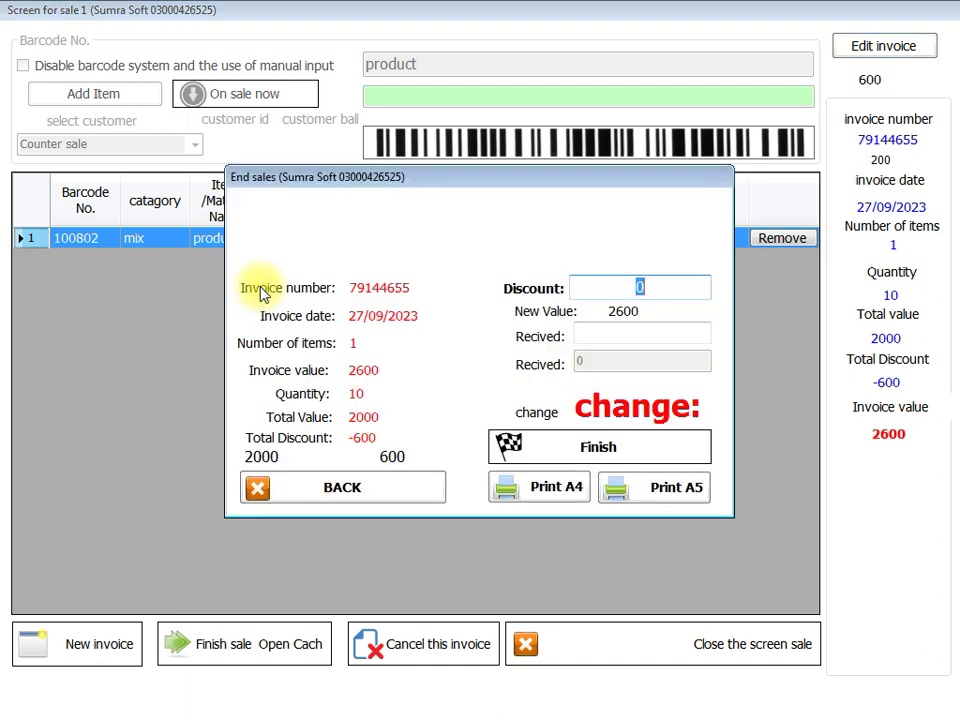
{"action": "key", "text": "Escape"}
{"action": "key", "text": "Delete"}
{"action": "key", "text": "Return"}
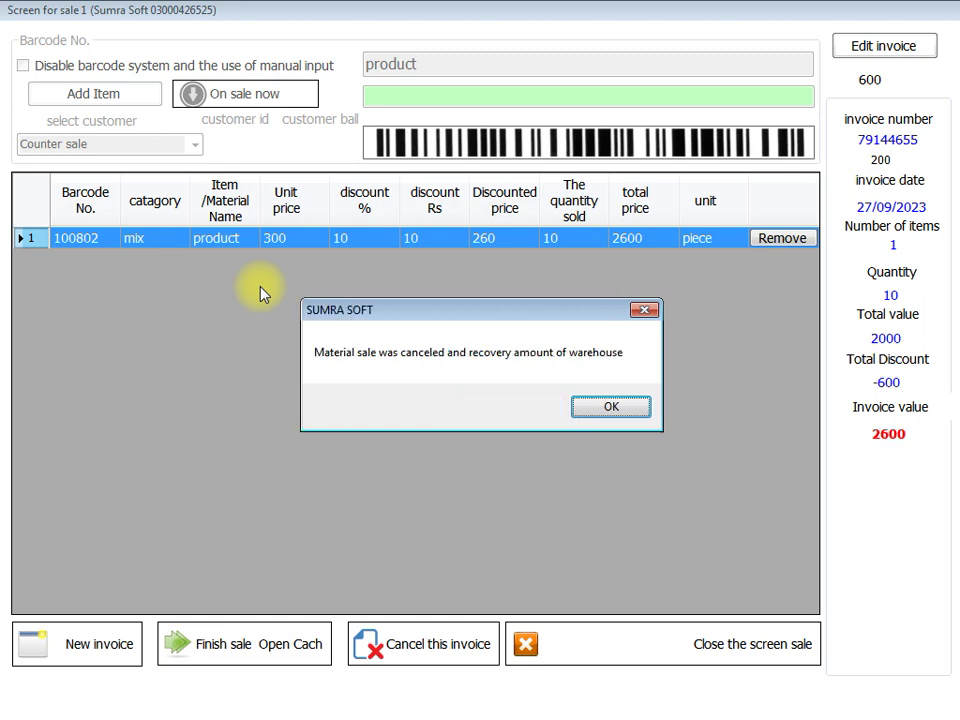
{"action": "key", "text": "Return"}
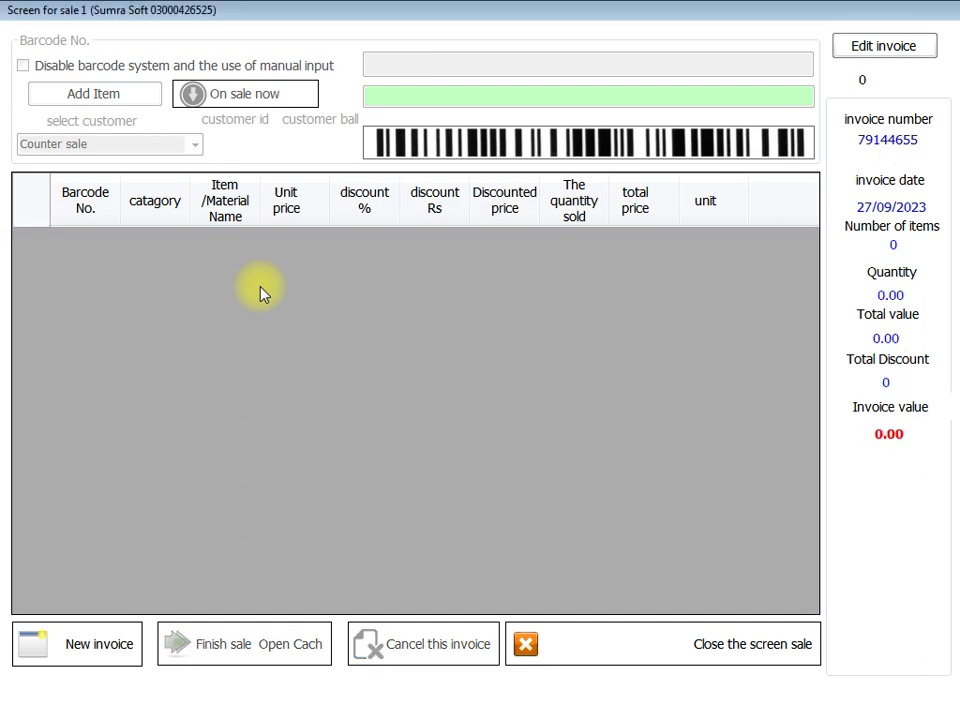